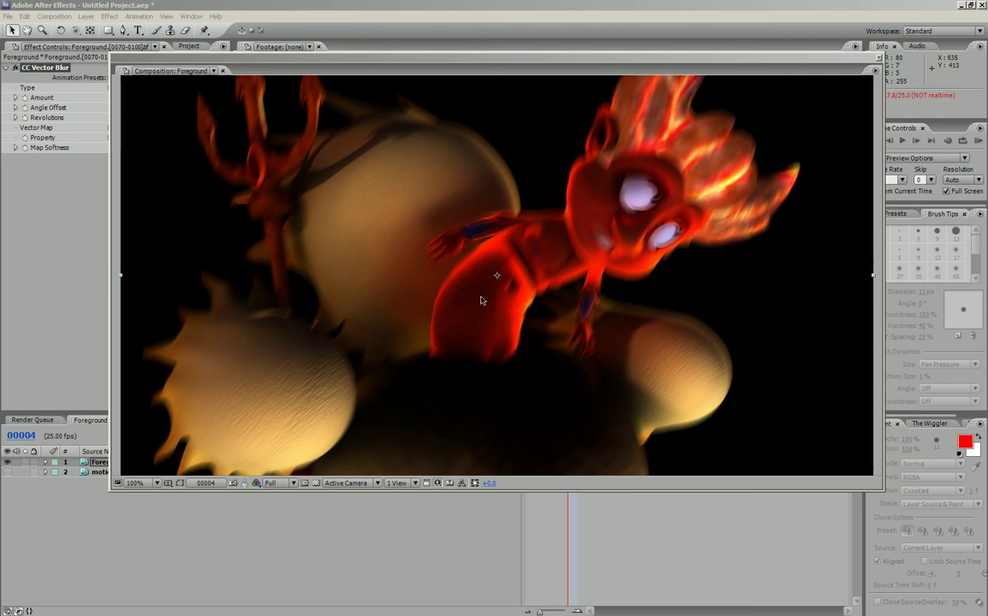
- Drag the floating Composition viewer aside to uncover the Foreground layer's CC Vector Blur settings
{"action": "mouse_move", "coordinate": [482, 51]}
{"action": "left_mouse_down"}
{"action": "mouse_move", "coordinate": [492, 88]}
{"action": "mouse_move", "coordinate": [474, 41]}
{"action": "left_mouse_up"}
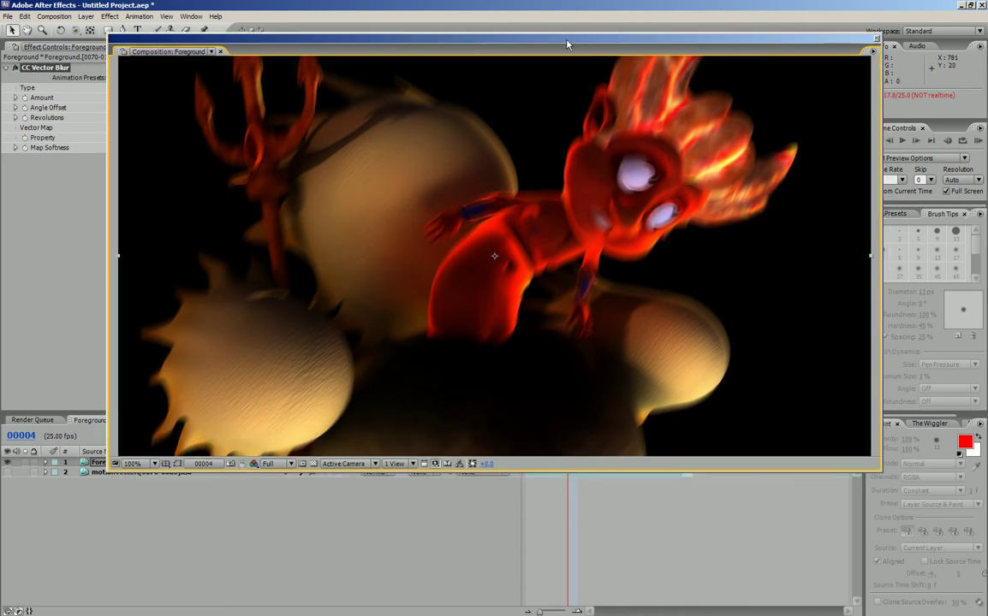
{"action": "left_click_drag", "start_coordinate": [568, 43], "coordinate": [638, 49]}
{"action": "left_click", "coordinate": [76, 239]}
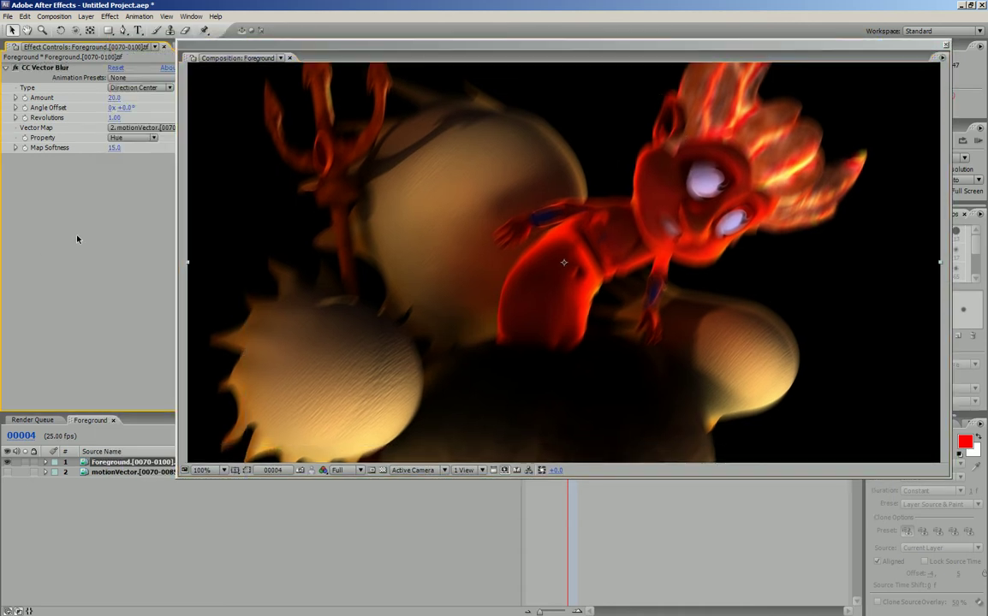
{"action": "left_click_drag", "start_coordinate": [347, 38], "coordinate": [411, 14]}
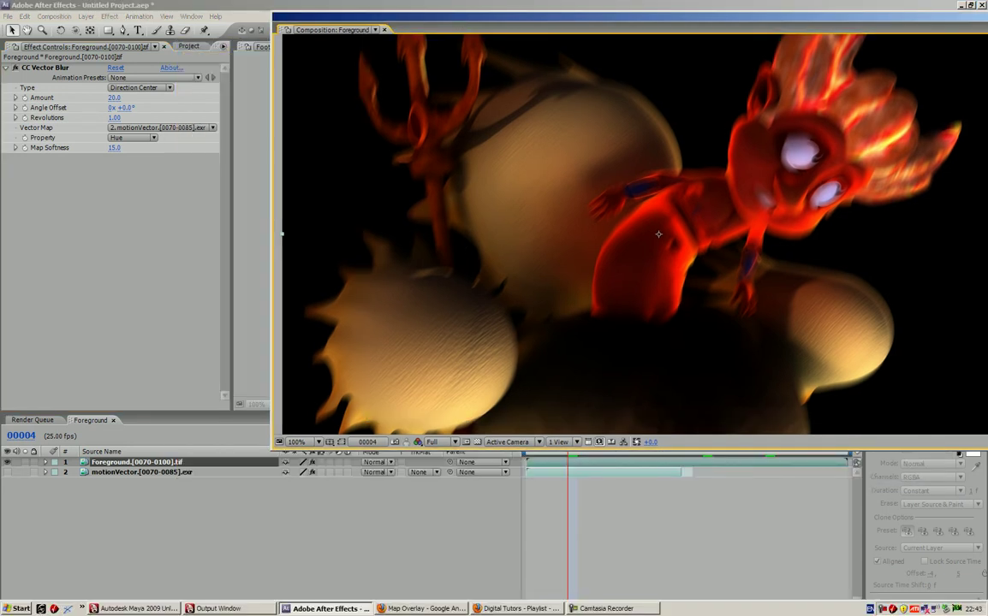
- In Maya, make motionVector the active render layer and open its Render Settings
{"action": "left_click", "coordinate": [128, 609]}
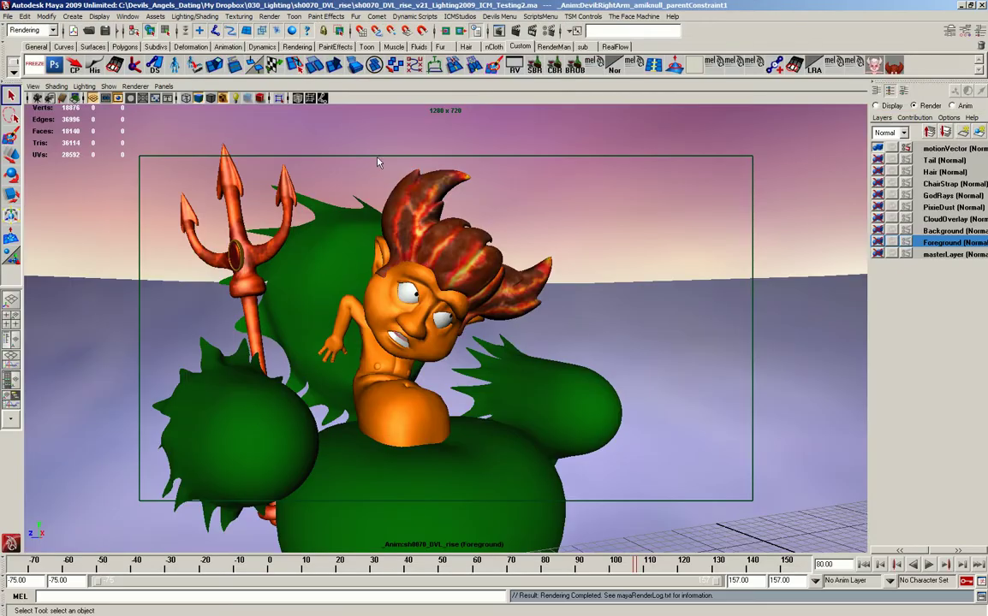
{"action": "left_click", "coordinate": [946, 149]}
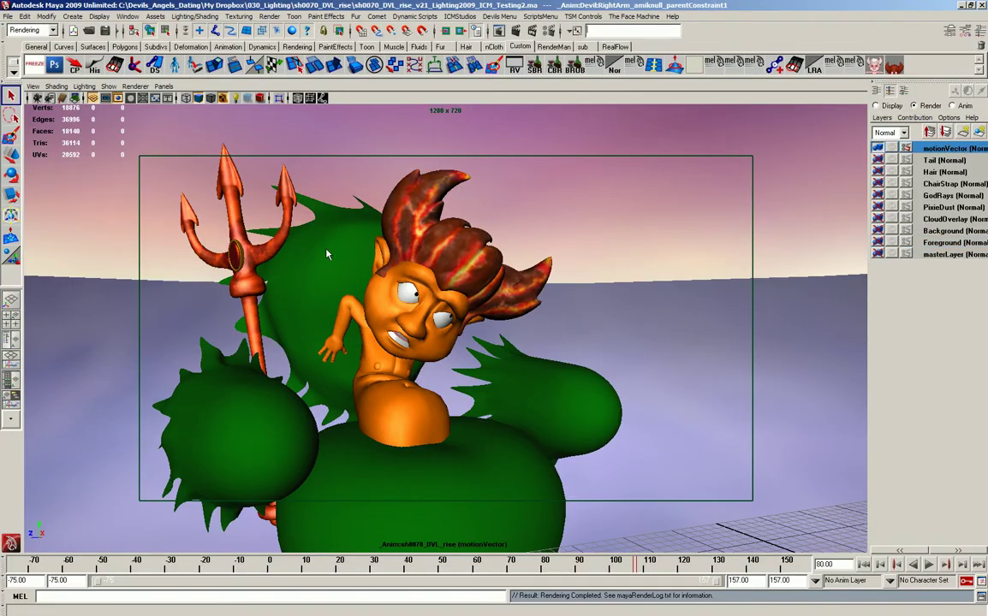
{"action": "left_click", "coordinate": [516, 30]}
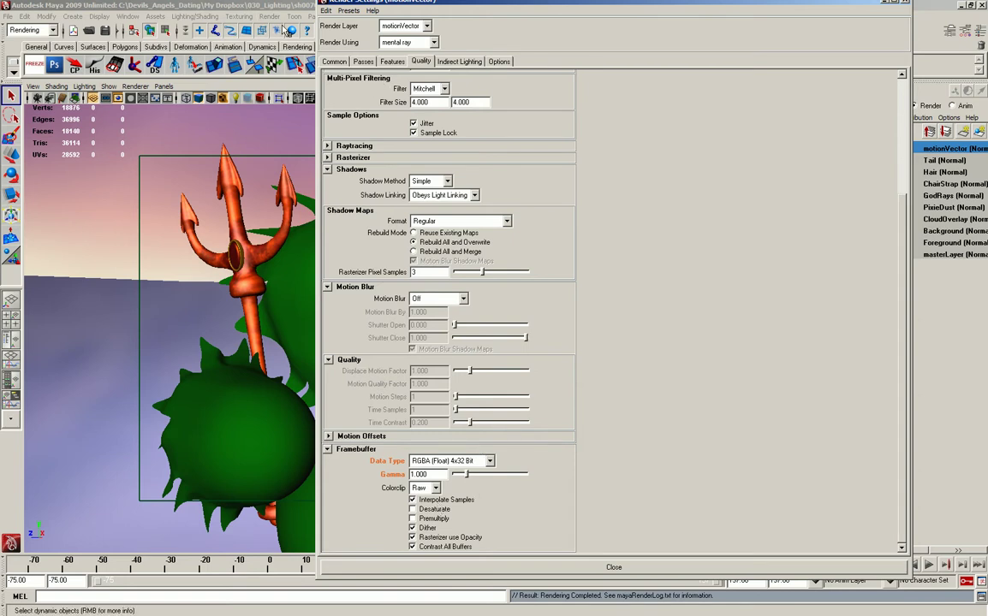
- Review motionVector's mental ray features, the motionVectors pass, and the OpenEXR output at frames 78–85, HD 720
{"action": "left_click", "coordinate": [389, 61]}
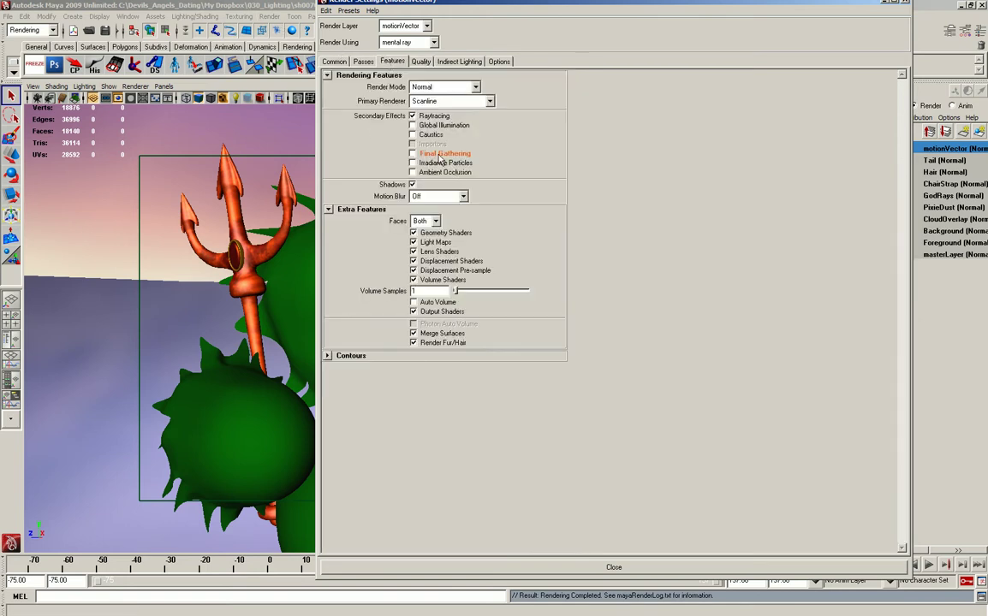
{"action": "left_click", "coordinate": [365, 61]}
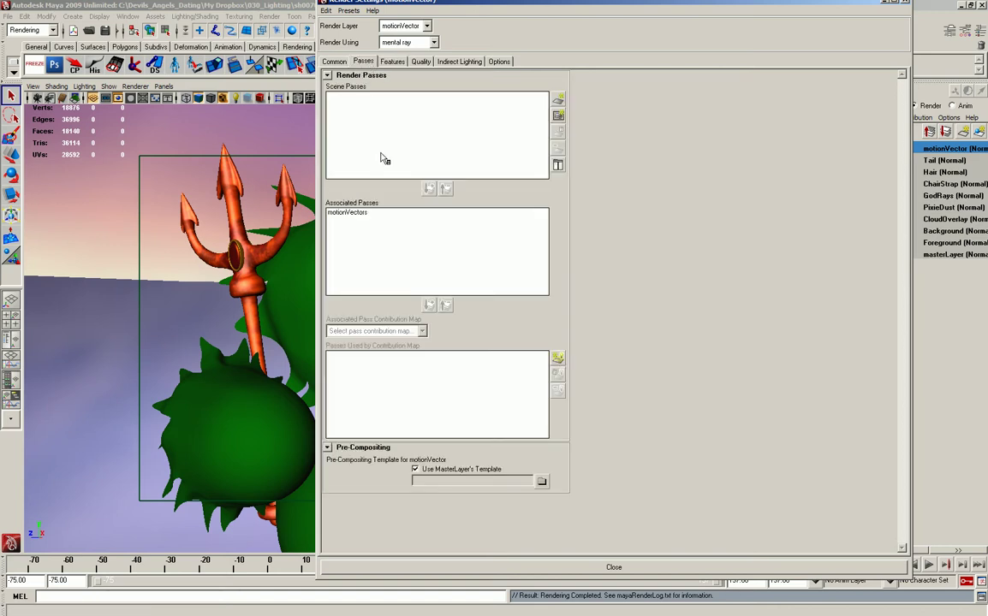
{"action": "left_click", "coordinate": [344, 212]}
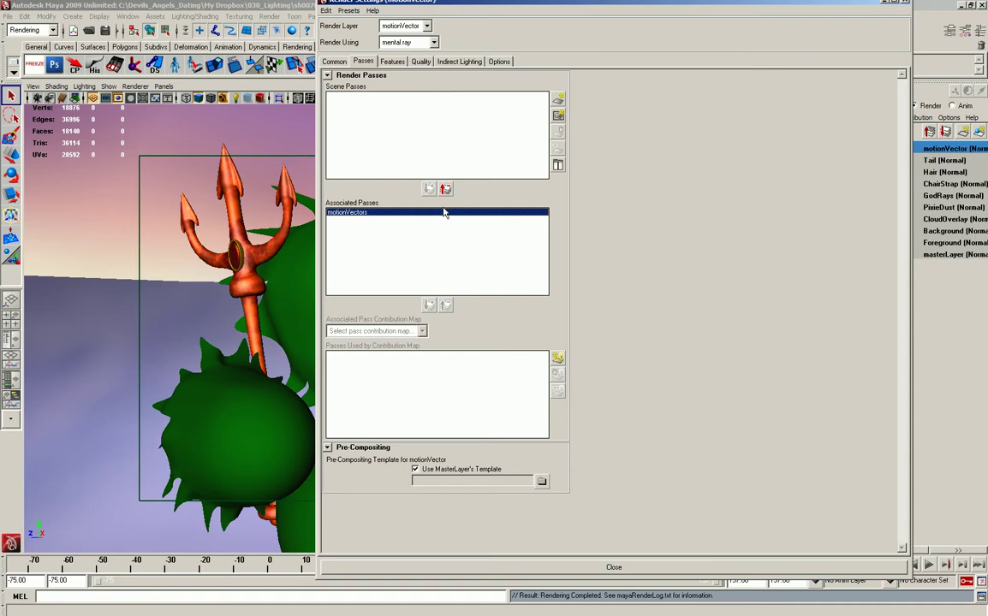
{"action": "left_click", "coordinate": [334, 62]}
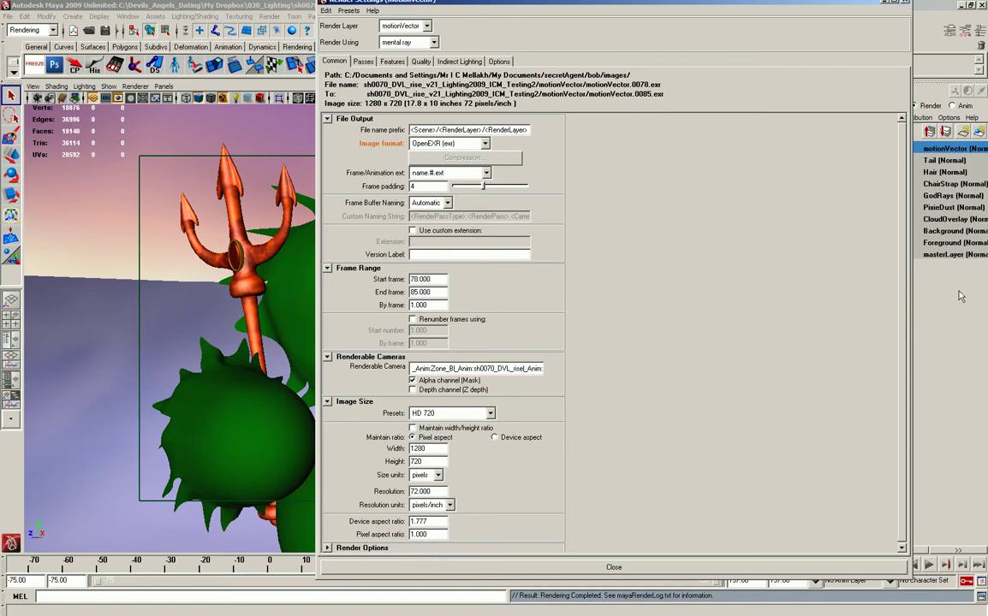
- Switch to the Foreground layer, review its Features, Quality, Indirect Lighting and Common settings, then close Render Settings
{"action": "left_click", "coordinate": [948, 244]}
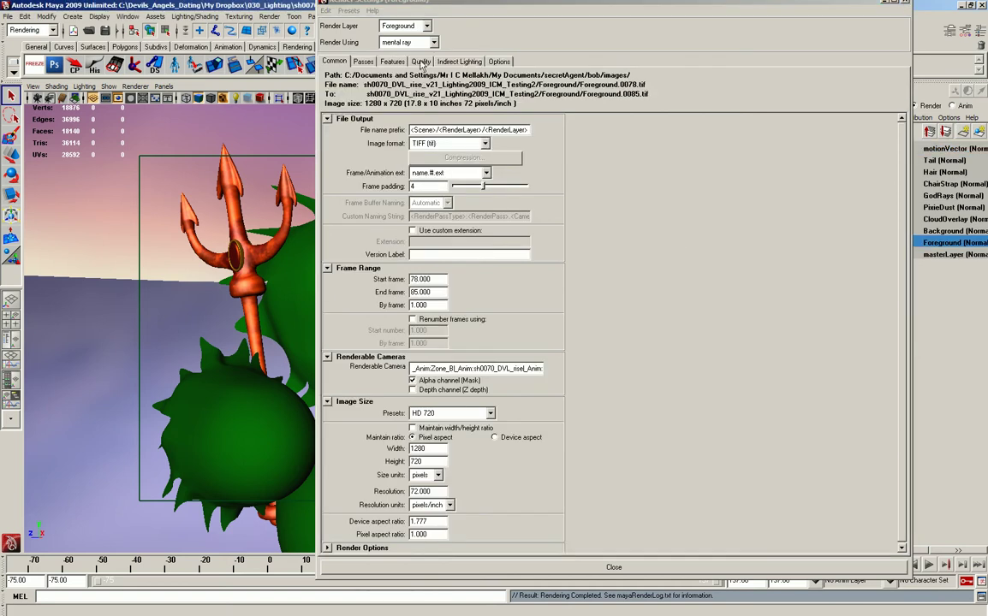
{"action": "left_click", "coordinate": [392, 61]}
{"action": "left_click", "coordinate": [421, 62]}
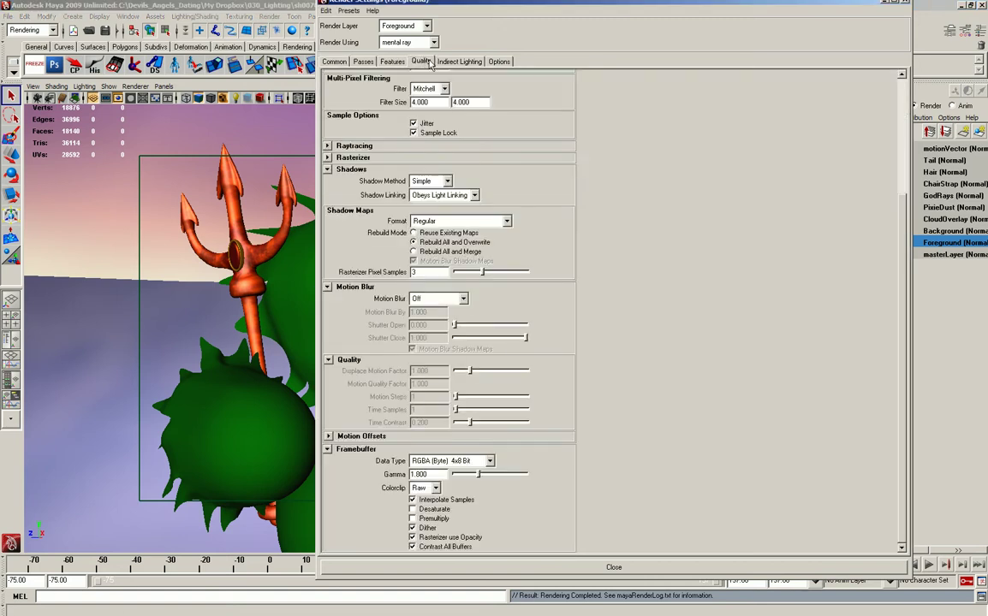
{"action": "left_click", "coordinate": [459, 61]}
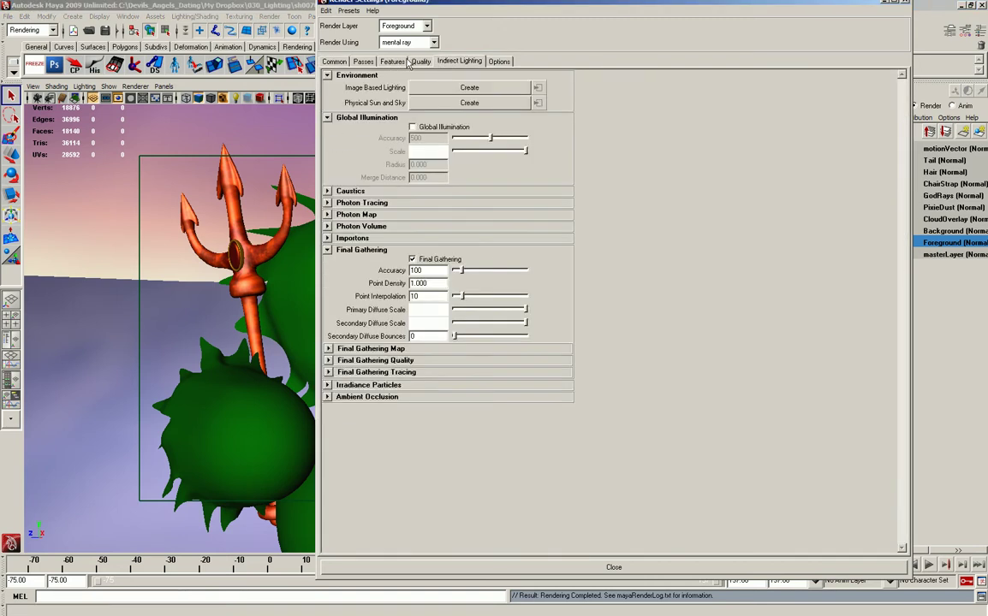
{"action": "left_click", "coordinate": [420, 61]}
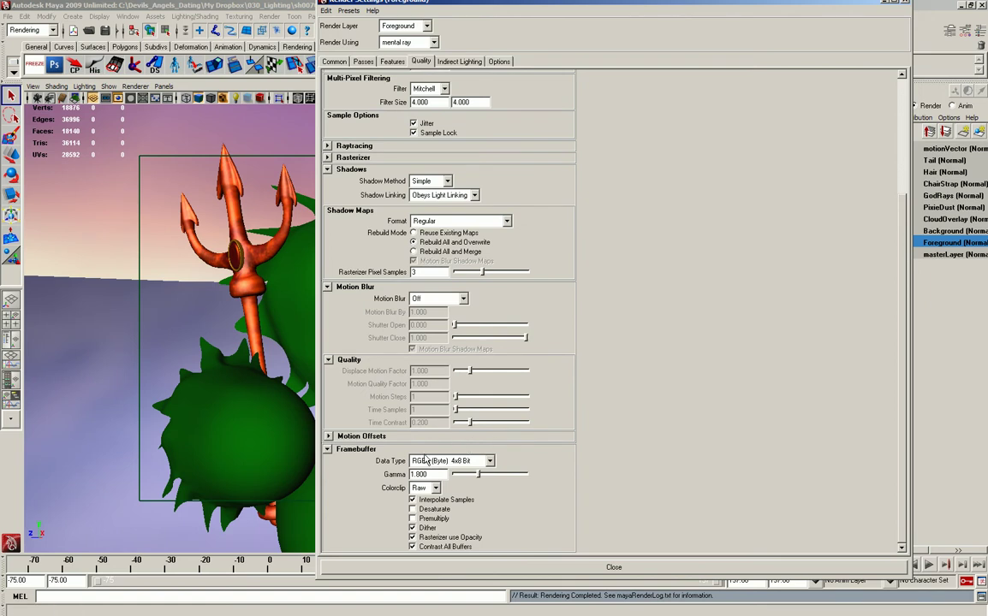
{"action": "left_click", "coordinate": [336, 61]}
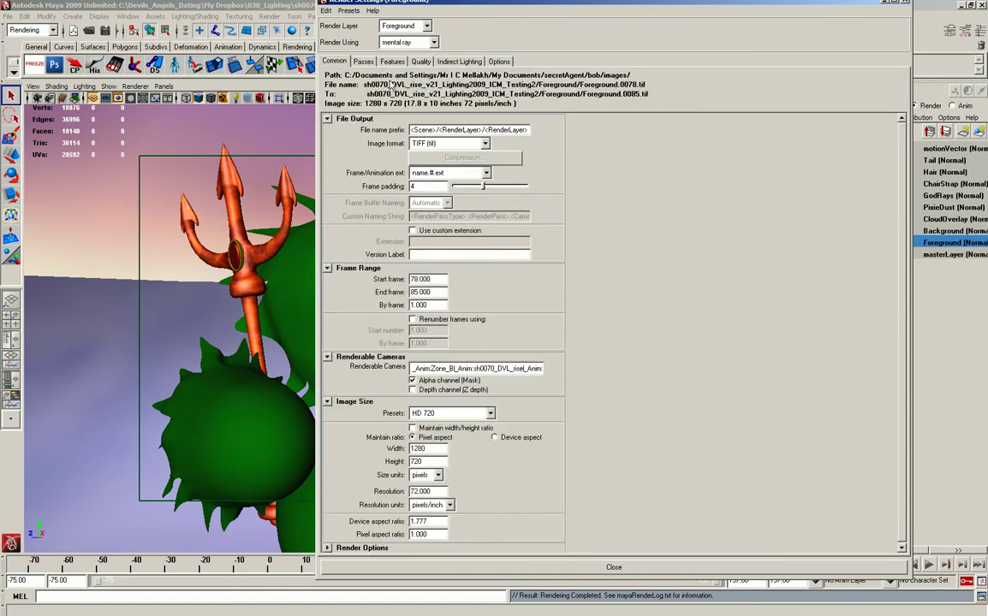
{"action": "left_click", "coordinate": [905, 5]}
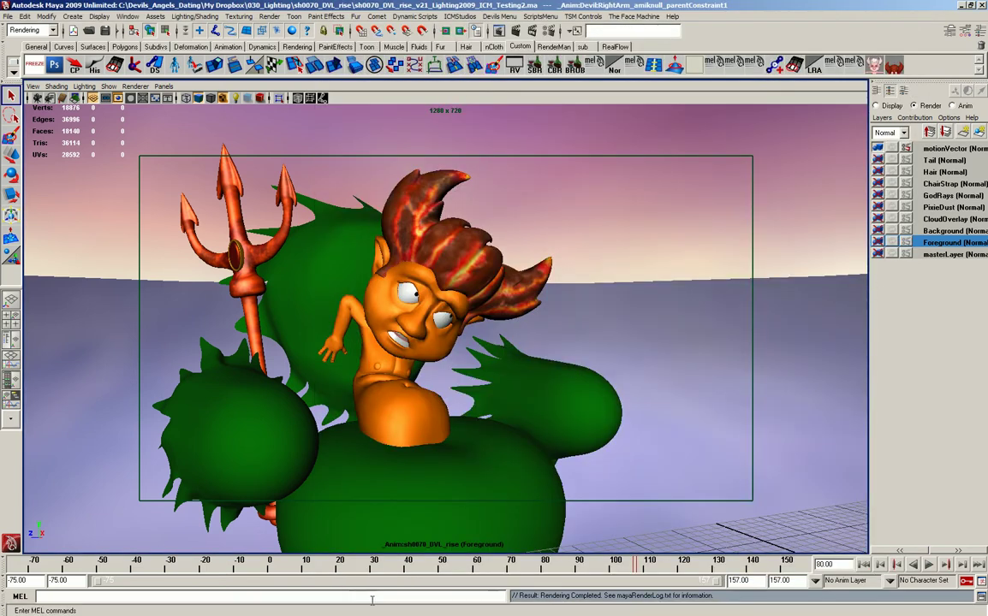
- Back in After Effects, play the composition and inspect motionVector's EXtractoR settings at frame 00012
{"action": "mouse_move", "coordinate": [322, 609]}
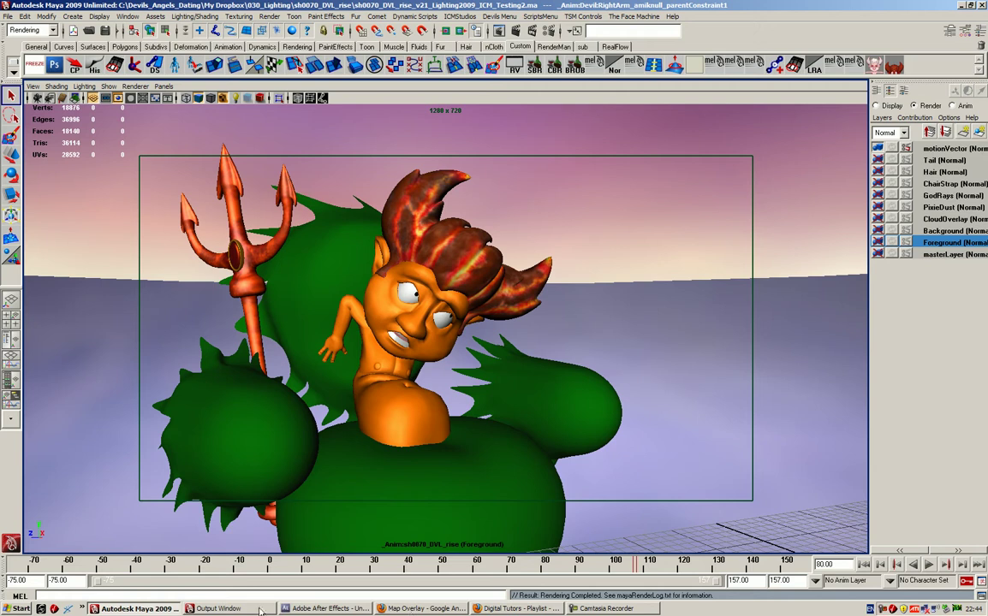
{"action": "left_click", "coordinate": [325, 609]}
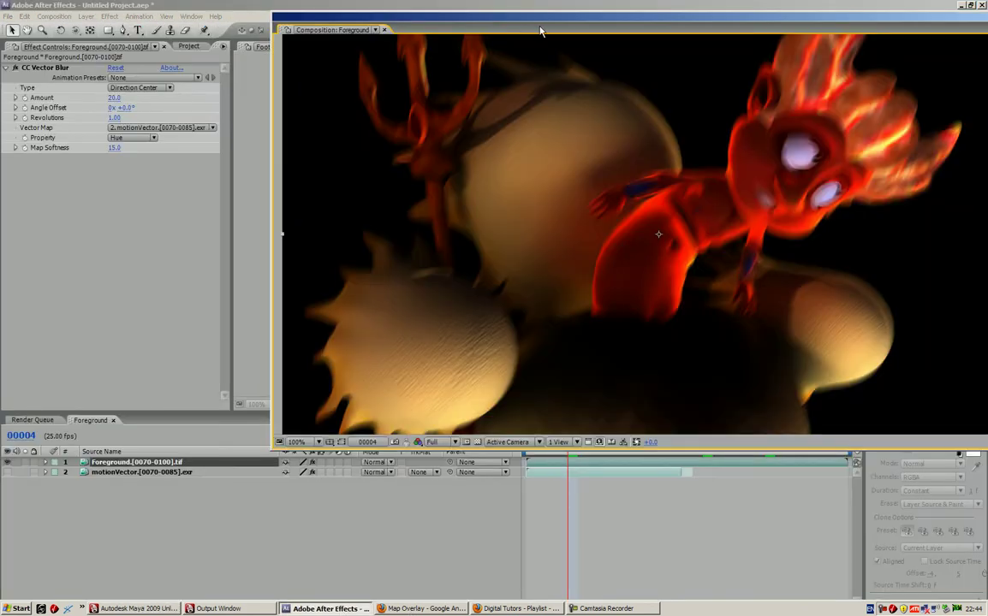
{"action": "mouse_move", "coordinate": [488, 16]}
{"action": "left_mouse_down"}
{"action": "mouse_move", "coordinate": [365, 36]}
{"action": "mouse_move", "coordinate": [480, 38]}
{"action": "mouse_move", "coordinate": [480, 14]}
{"action": "left_mouse_up"}
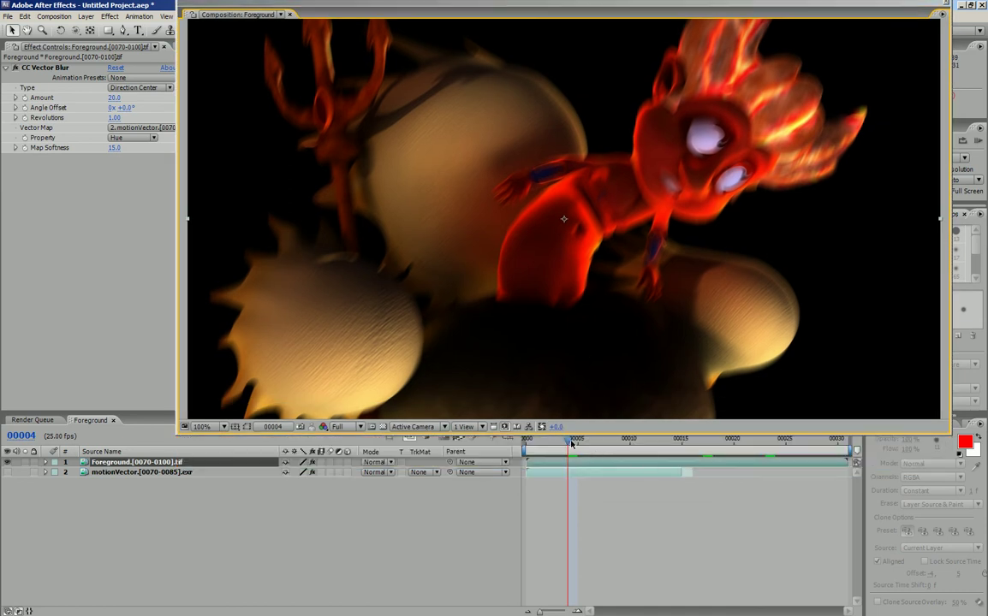
{"action": "key", "text": "space"}
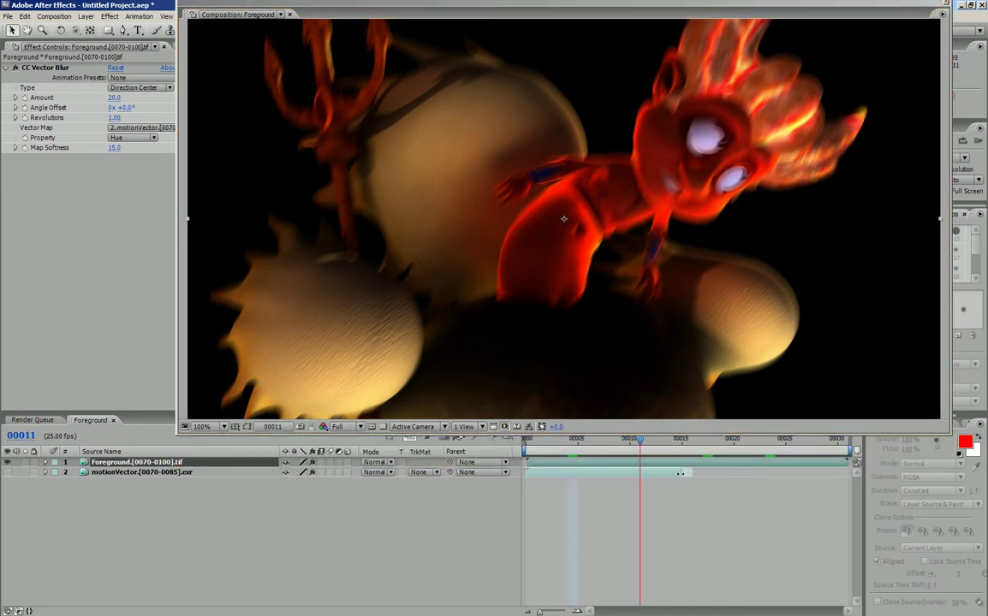
{"action": "left_click", "coordinate": [683, 473]}
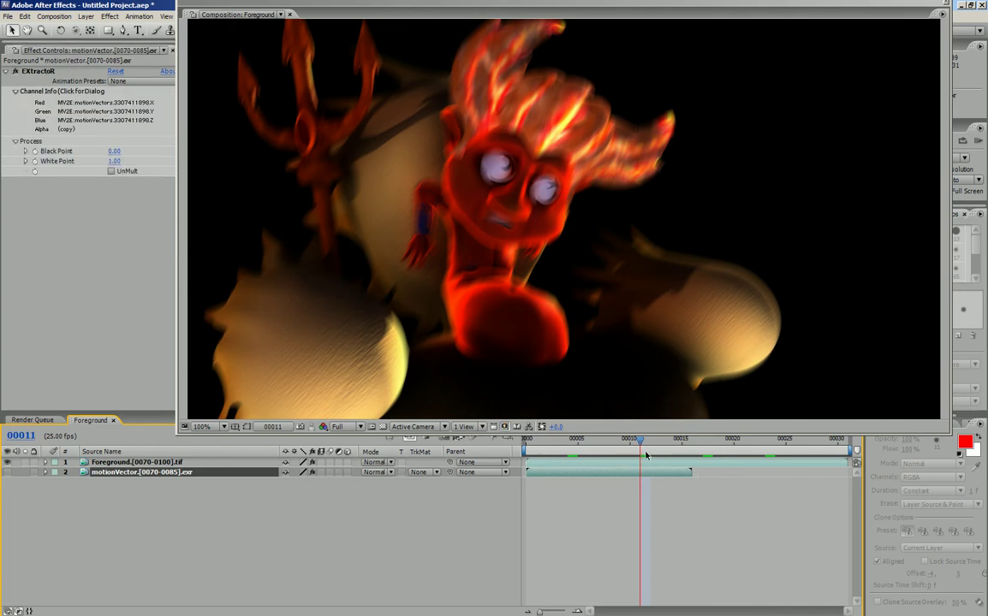
{"action": "left_click_drag", "start_coordinate": [639, 440], "coordinate": [651, 441]}
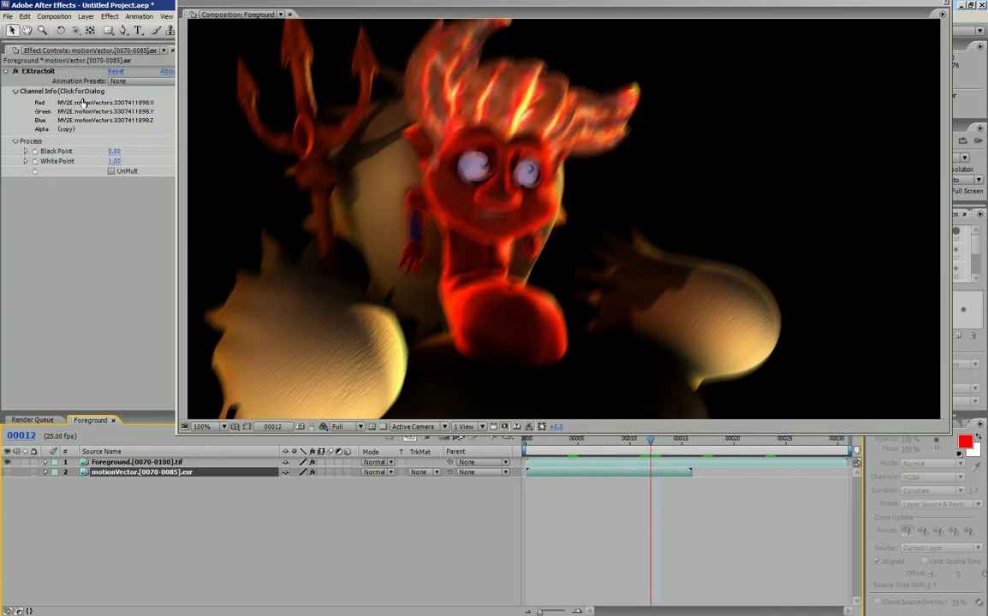
- Set the Foreground layer's CC Vector Blur Amount to 8
{"action": "left_click", "coordinate": [142, 462]}
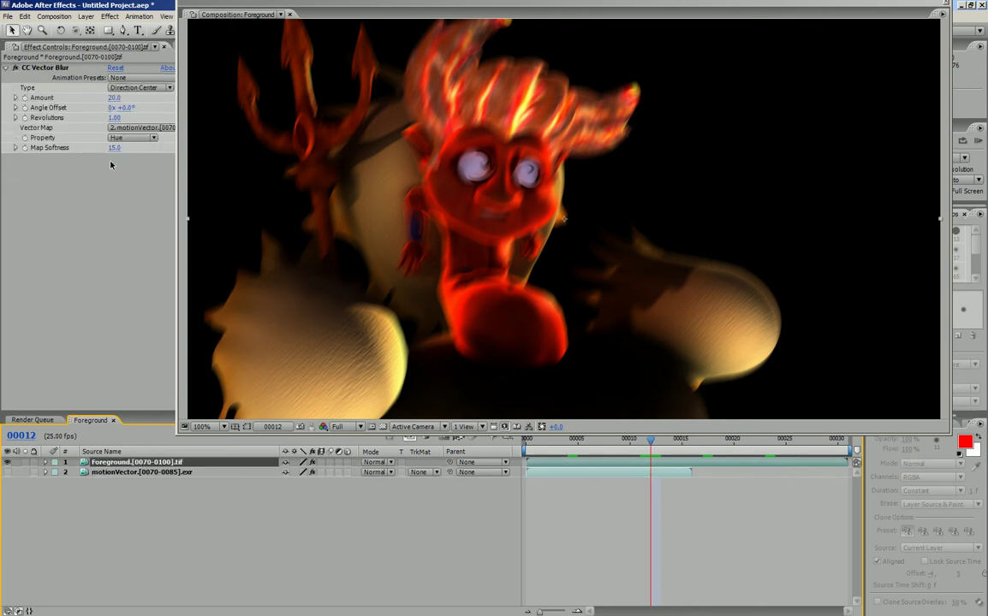
{"action": "left_click", "coordinate": [114, 97]}
{"action": "left_click_drag", "start_coordinate": [103, 98], "coordinate": [94, 98]}
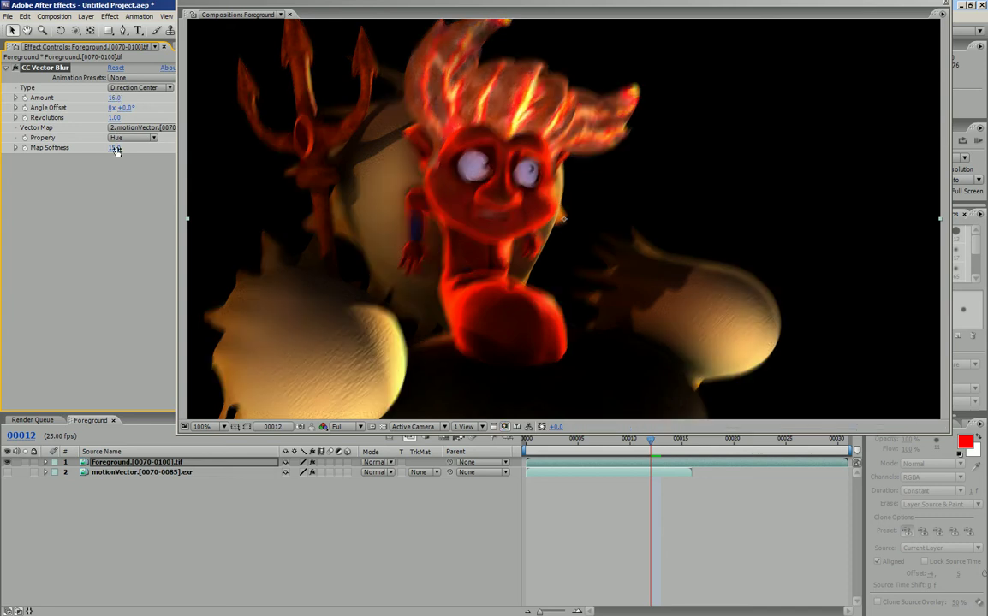
{"action": "left_click", "coordinate": [111, 99]}
{"action": "type", "text": "8"}
{"action": "key", "text": "Return"}
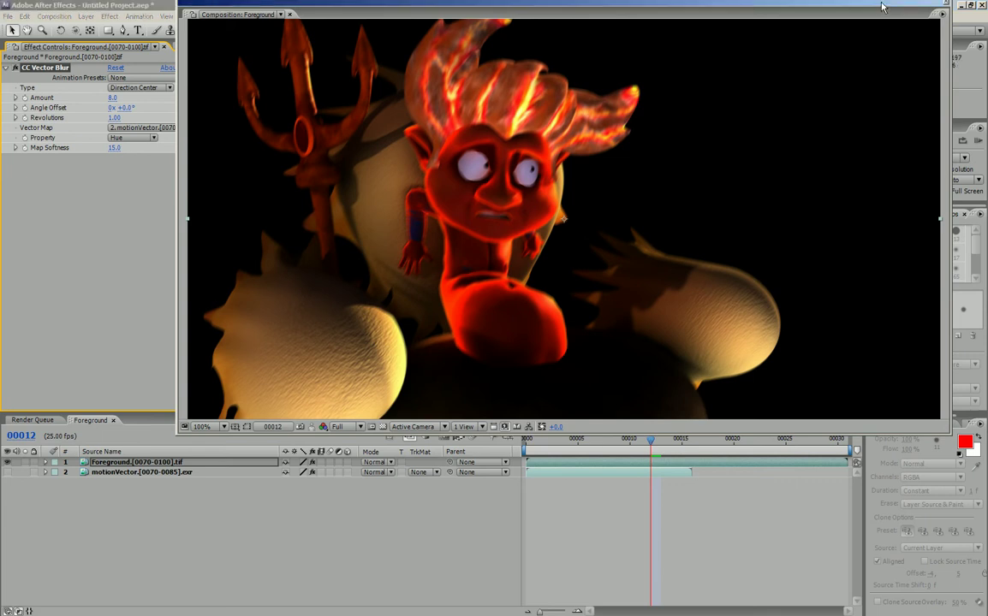
- Run a full-screen RAM preview of the devil with the 8.0 vector blur, then scrub back through earlier frames
{"action": "left_click_drag", "start_coordinate": [650, 13], "coordinate": [611, 12]}
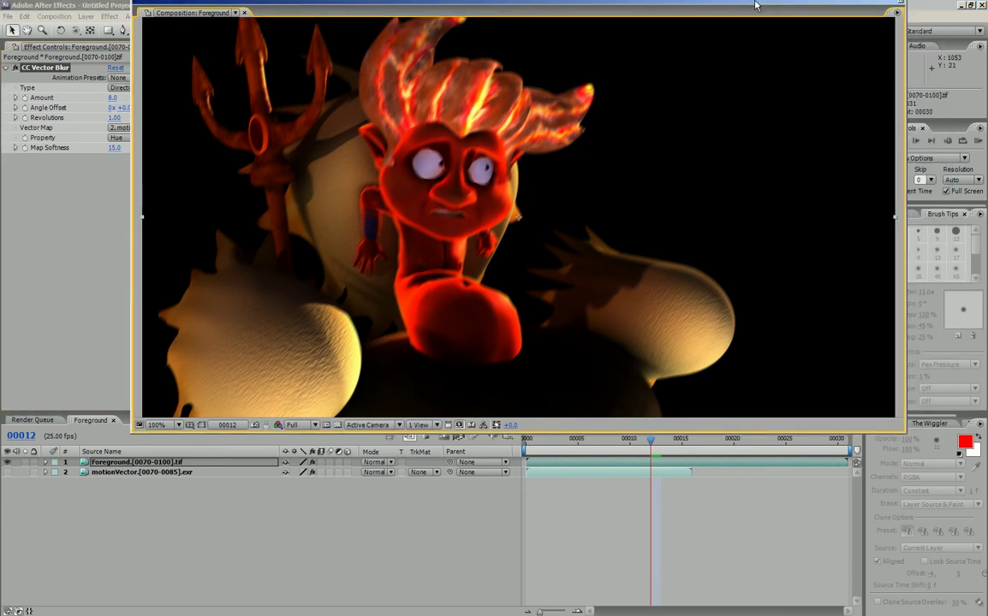
{"action": "left_click_drag", "start_coordinate": [687, 12], "coordinate": [670, 12]}
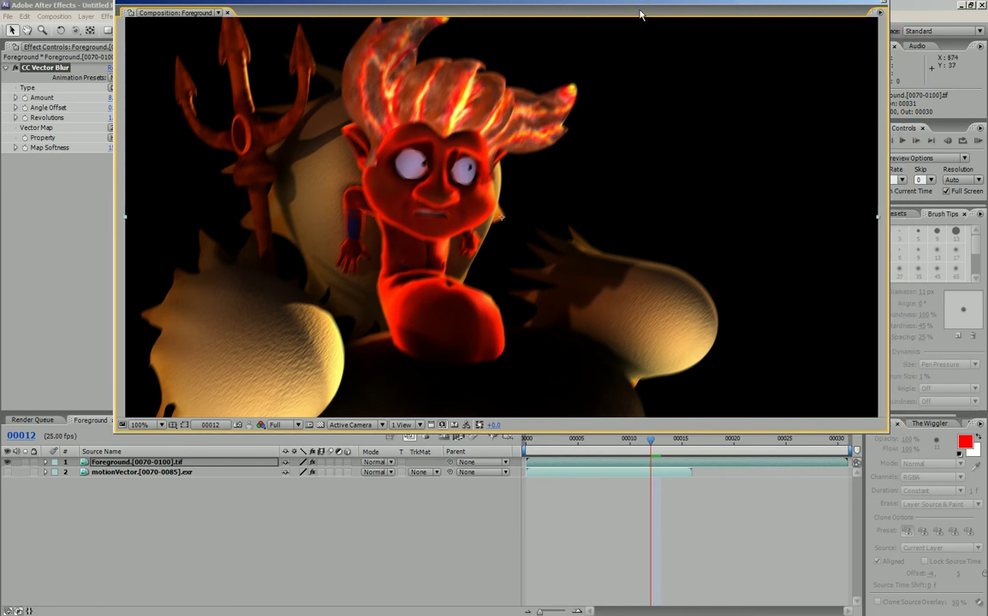
{"action": "left_click_drag", "start_coordinate": [644, 12], "coordinate": [639, 63]}
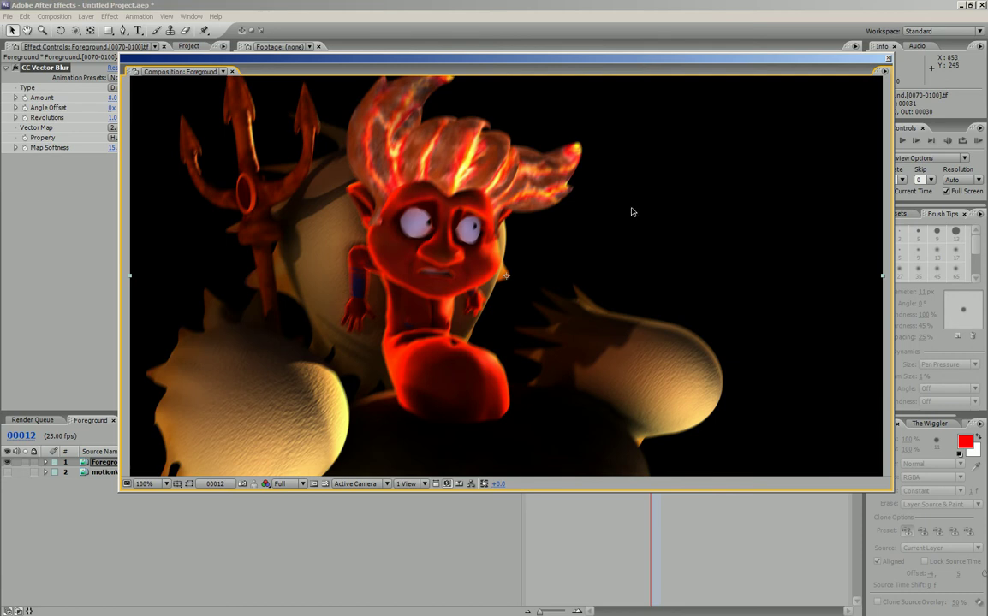
{"action": "left_click_drag", "start_coordinate": [841, 60], "coordinate": [730, 47]}
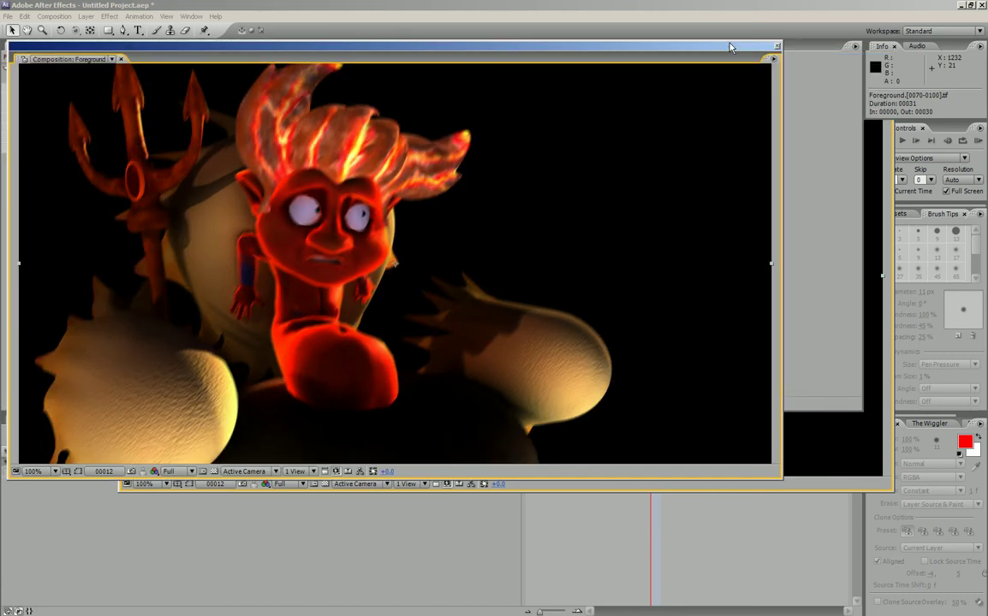
{"action": "key", "text": "KP_0"}
{"action": "left_click_drag", "start_coordinate": [439, 50], "coordinate": [507, 29]}
{"action": "left_click", "coordinate": [976, 140]}
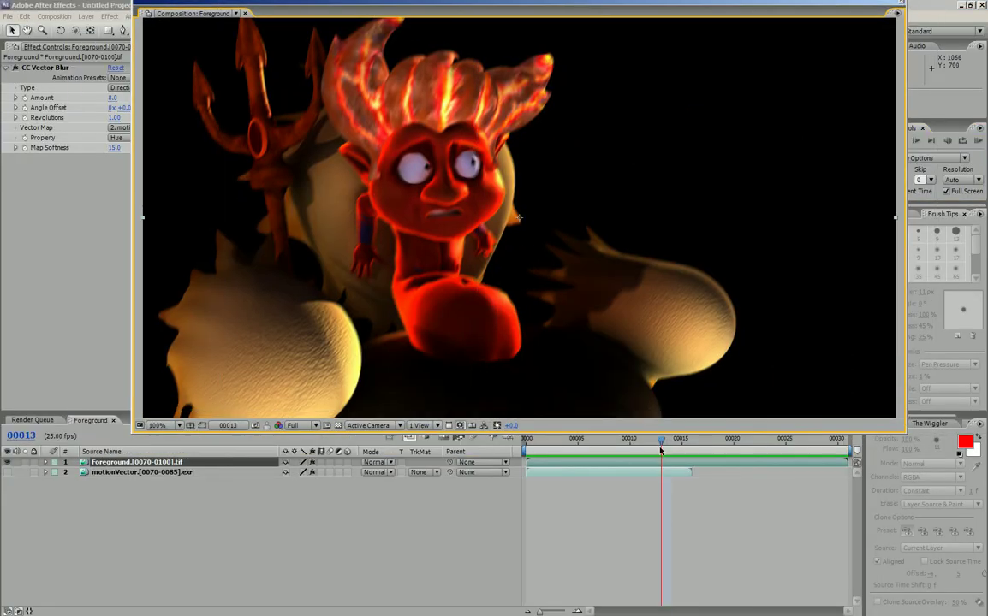
{"action": "mouse_move", "coordinate": [660, 450]}
{"action": "left_mouse_down"}
{"action": "mouse_move", "coordinate": [657, 440]}
{"action": "mouse_move", "coordinate": [591, 441]}
{"action": "mouse_move", "coordinate": [662, 440]}
{"action": "mouse_move", "coordinate": [578, 439]}
{"action": "mouse_move", "coordinate": [608, 439]}
{"action": "mouse_move", "coordinate": [639, 456]}
{"action": "mouse_move", "coordinate": [694, 440]}
{"action": "mouse_move", "coordinate": [650, 439]}
{"action": "left_mouse_up"}
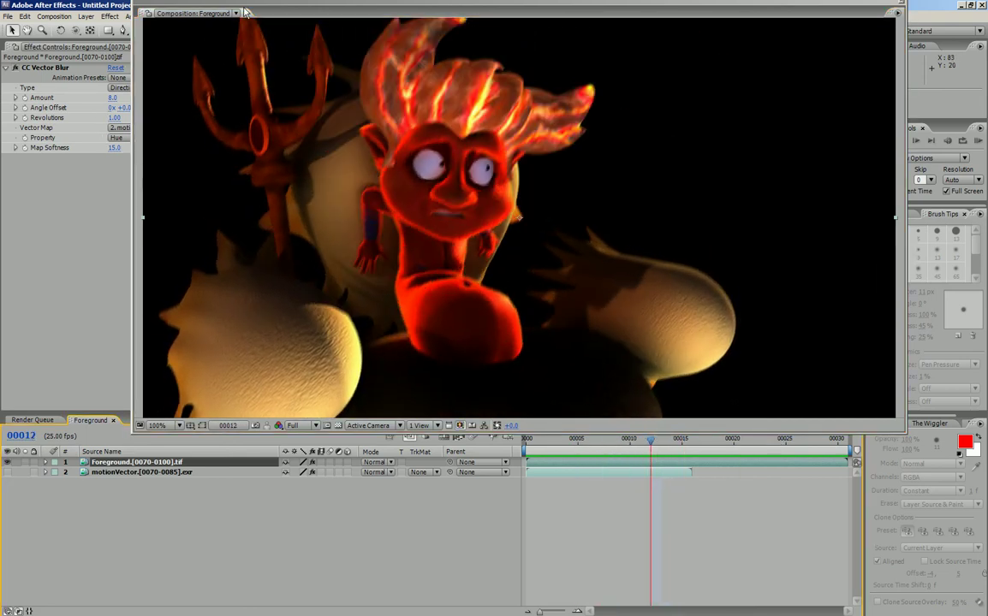
{"action": "left_click_drag", "start_coordinate": [245, 12], "coordinate": [334, 32]}
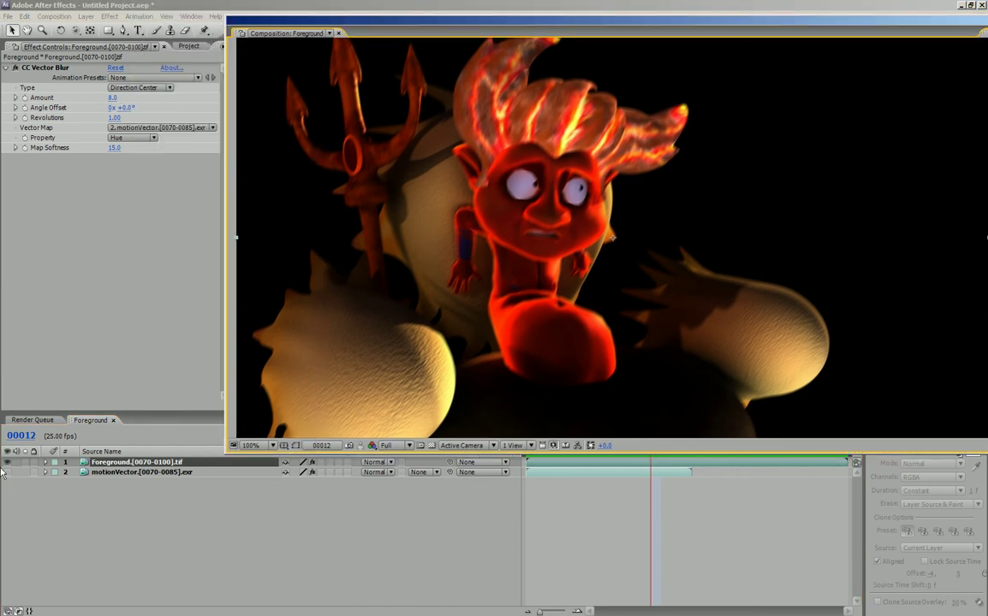
- Hide the Foreground layer, scrub back, and RAM-preview the motion-vector pass alone
{"action": "left_click", "coordinate": [9, 463]}
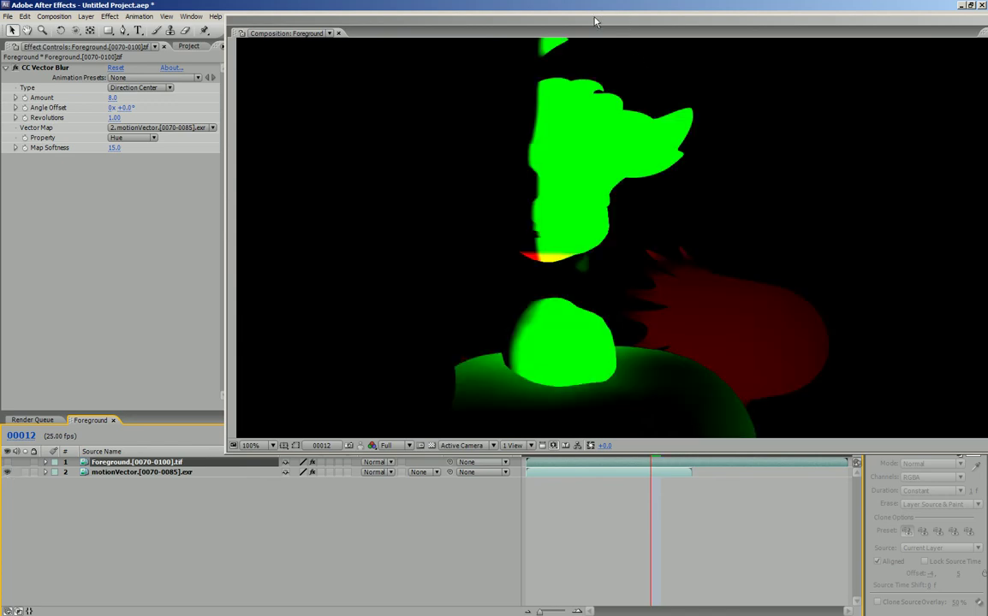
{"action": "left_click_drag", "start_coordinate": [595, 22], "coordinate": [554, 5]}
{"action": "left_click_drag", "start_coordinate": [632, 453], "coordinate": [614, 445]}
{"action": "key", "text": "KP_0"}
- Restore the Composition panel to normal size and select motionVector to show its EXtractoR X, Y, Z mapping
{"action": "left_click", "coordinate": [367, 7]}
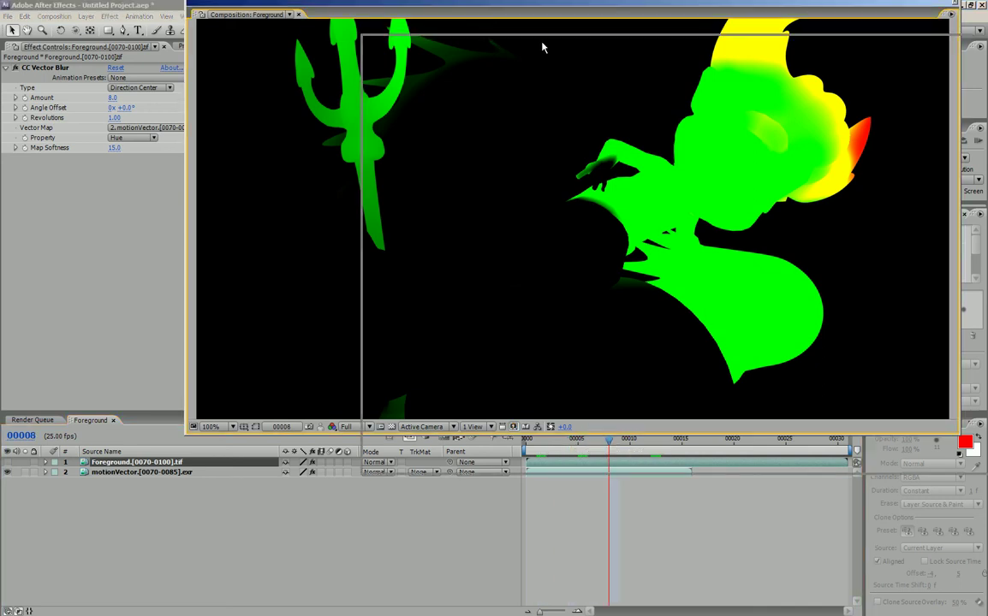
{"action": "key", "text": "grave"}
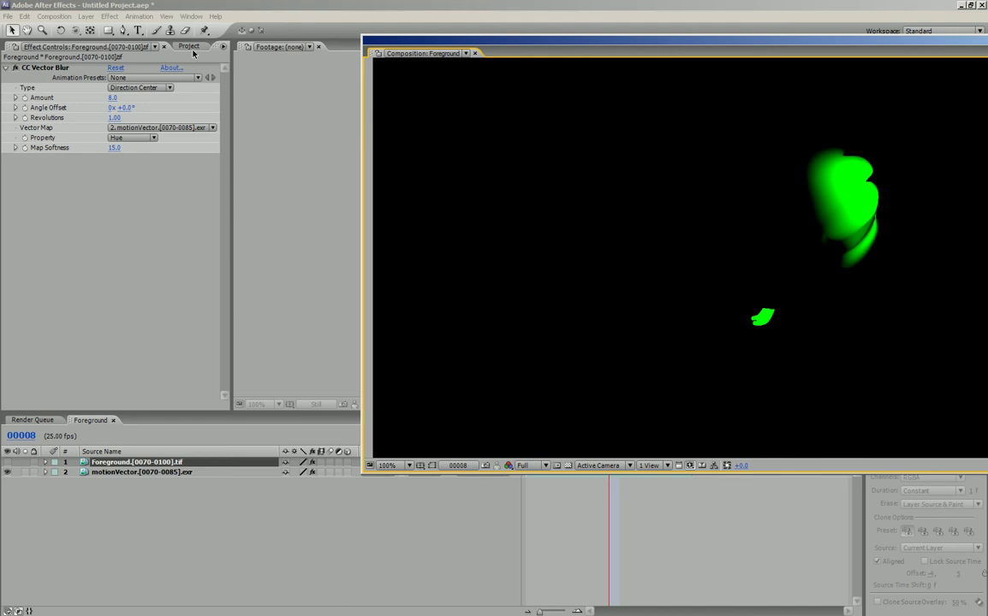
{"action": "left_click", "coordinate": [190, 46]}
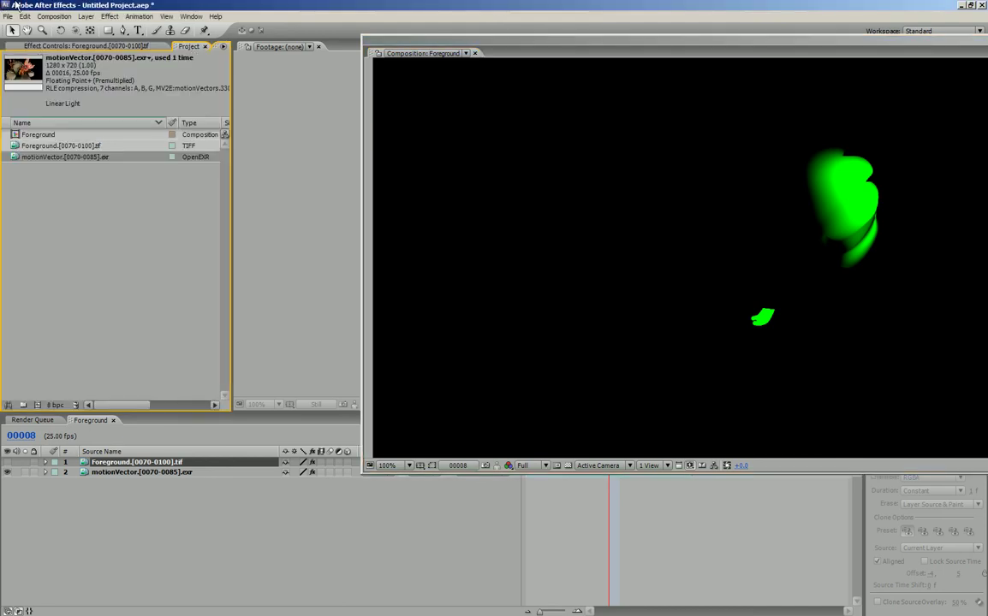
{"action": "left_click", "coordinate": [85, 46]}
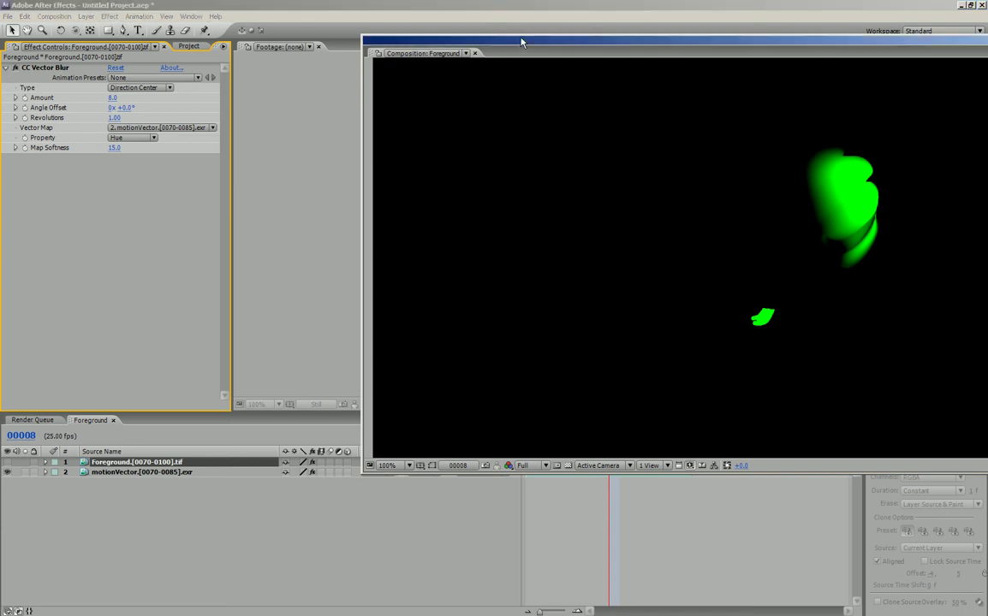
{"action": "left_click_drag", "start_coordinate": [521, 42], "coordinate": [417, 24]}
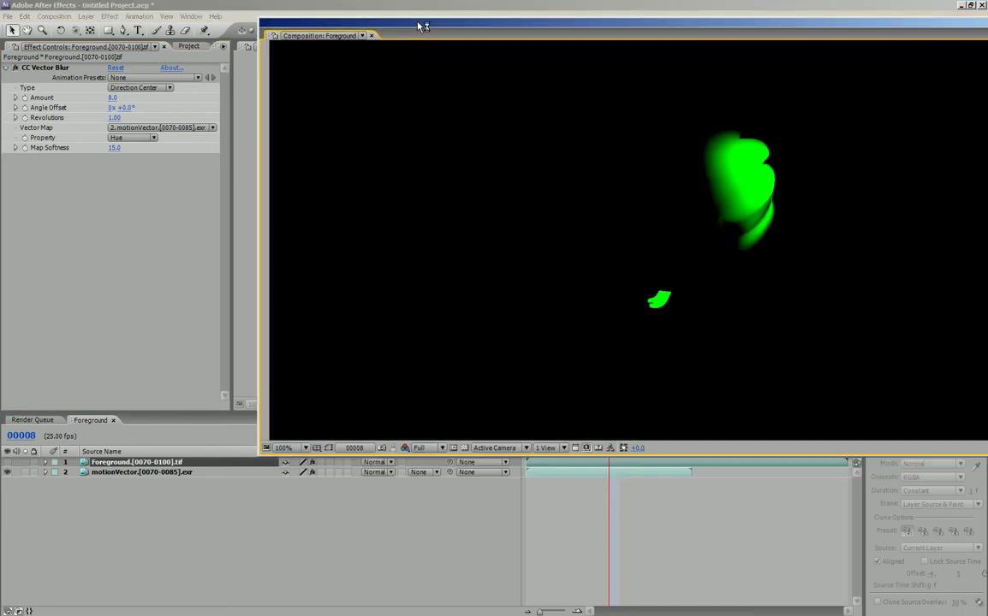
{"action": "left_click", "coordinate": [150, 473]}
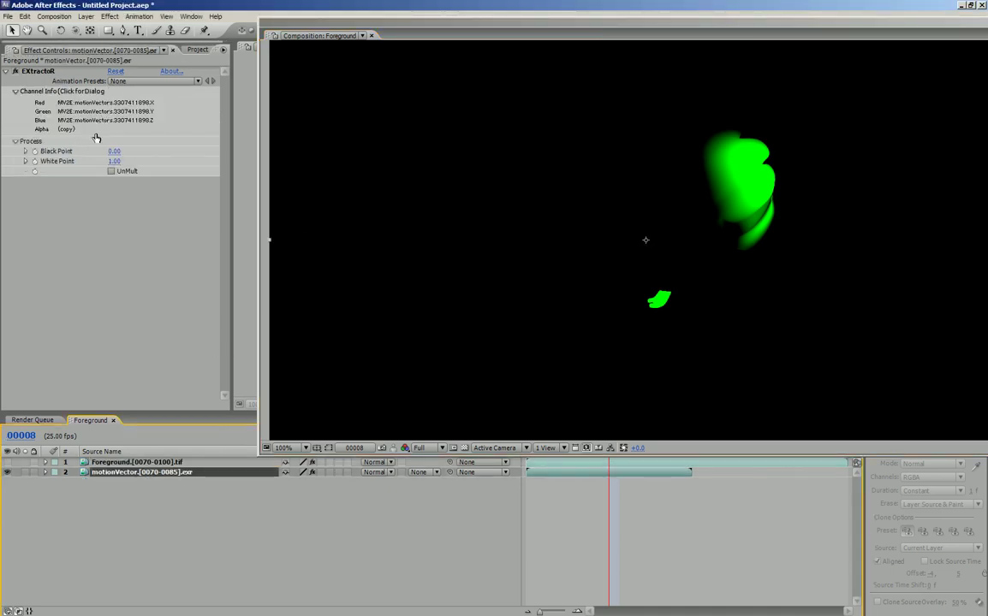
{"action": "left_click", "coordinate": [78, 94]}
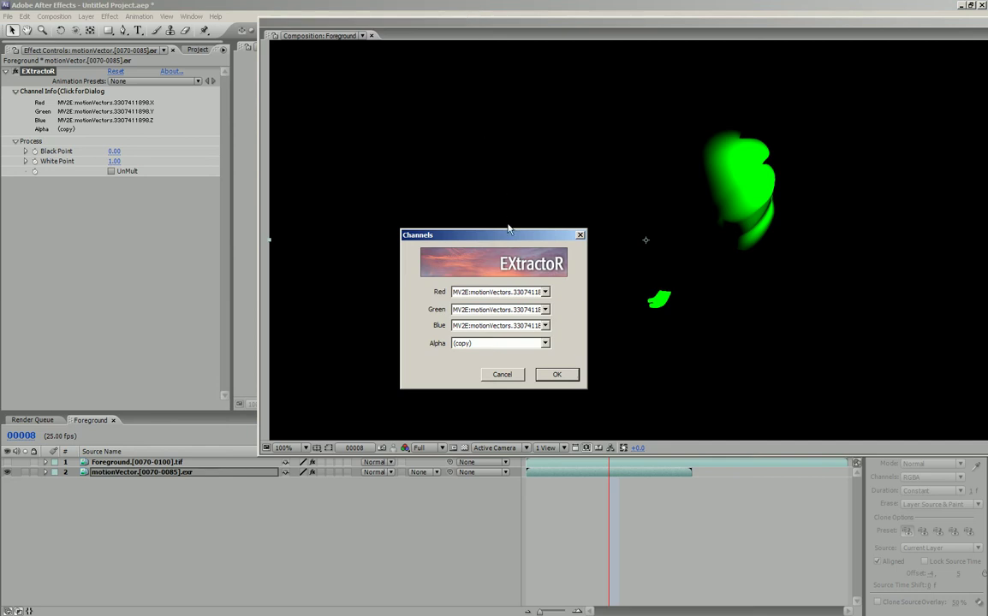
{"action": "left_click_drag", "start_coordinate": [509, 237], "coordinate": [187, 130]}
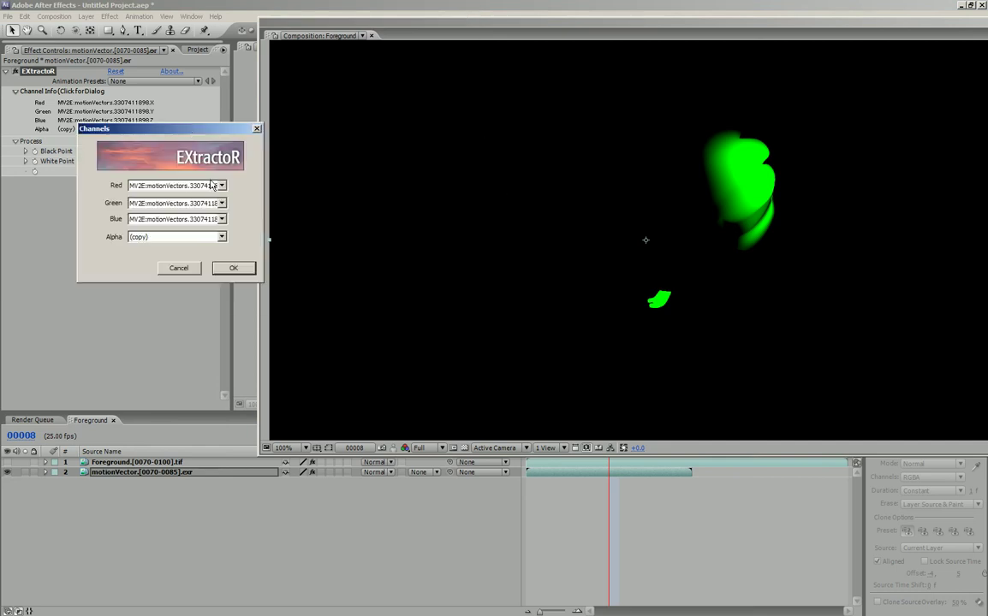
{"action": "left_click", "coordinate": [196, 187]}
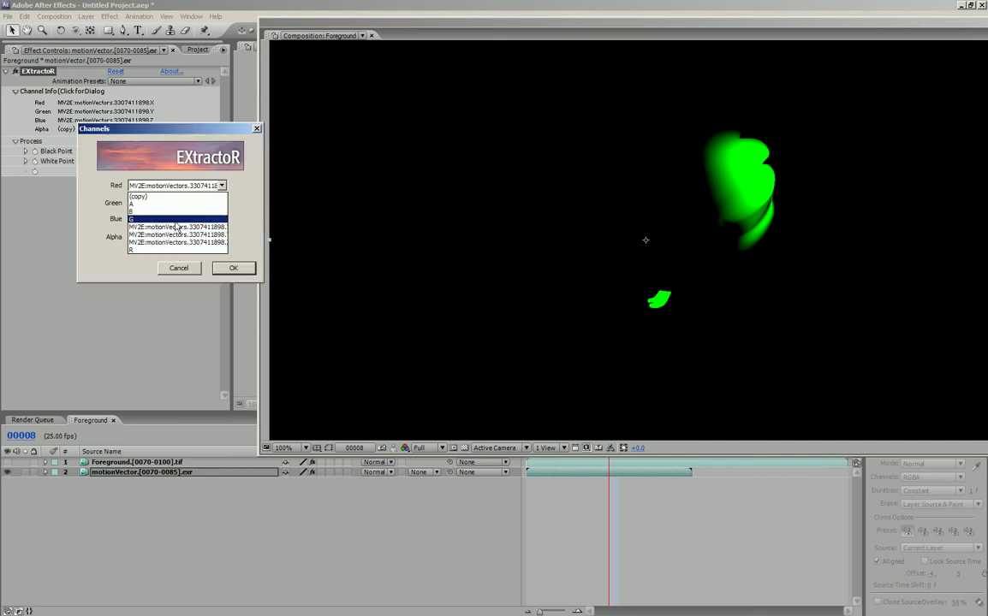
{"action": "left_click", "coordinate": [246, 233]}
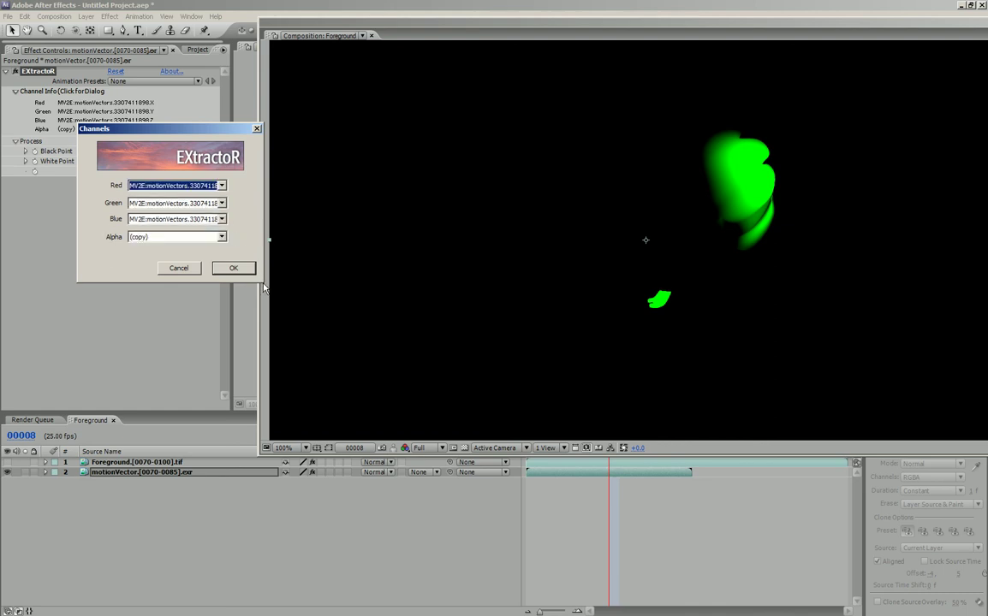
{"action": "left_click", "coordinate": [190, 184]}
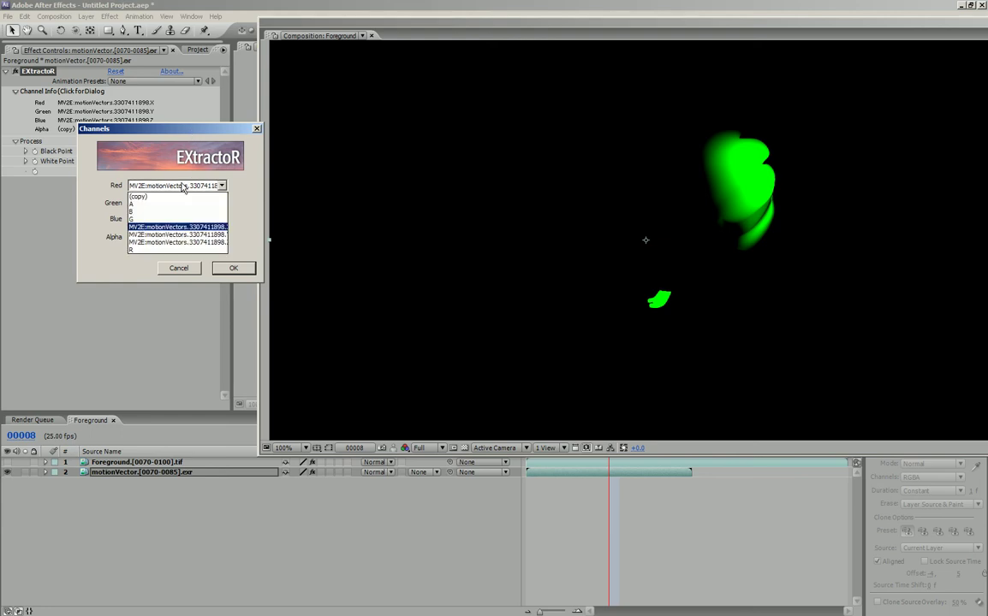
{"action": "left_click", "coordinate": [239, 245]}
{"action": "left_click", "coordinate": [190, 271]}
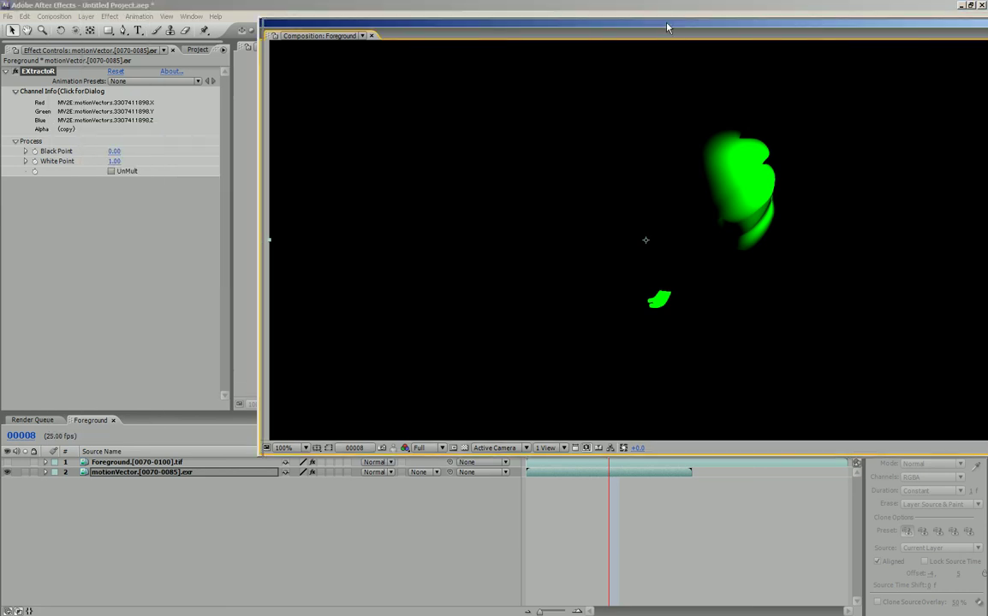
- Reopen the EXtractoR Channels dialog on the motionVector layer
{"action": "left_click_drag", "start_coordinate": [600, 20], "coordinate": [620, 22]}
{"action": "left_click", "coordinate": [118, 102]}
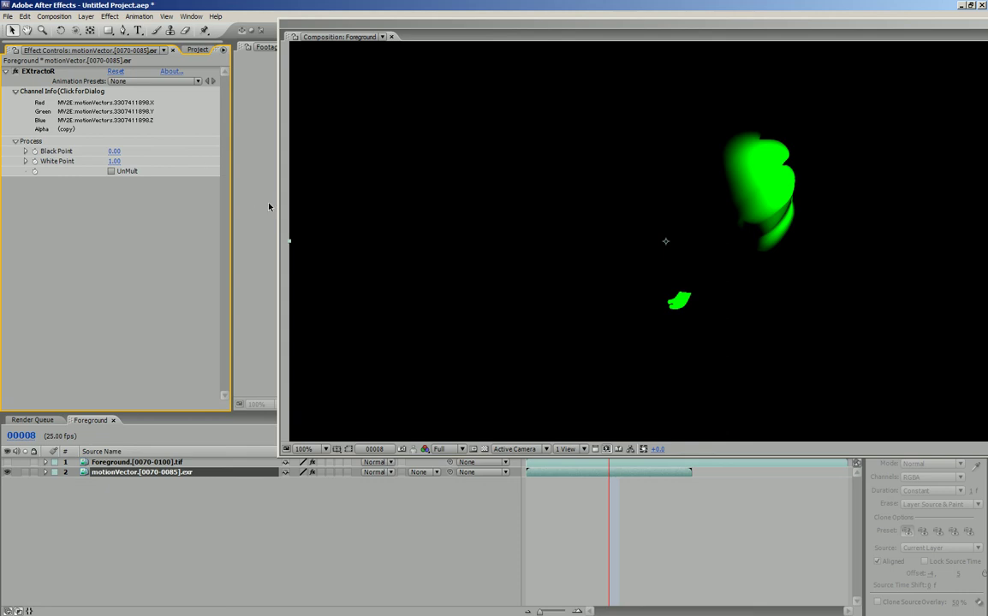
{"action": "left_click", "coordinate": [106, 101]}
- Map EXtractoR's Red to R, Green to B, Blue to G and Alpha to A, then apply
{"action": "left_click", "coordinate": [488, 292]}
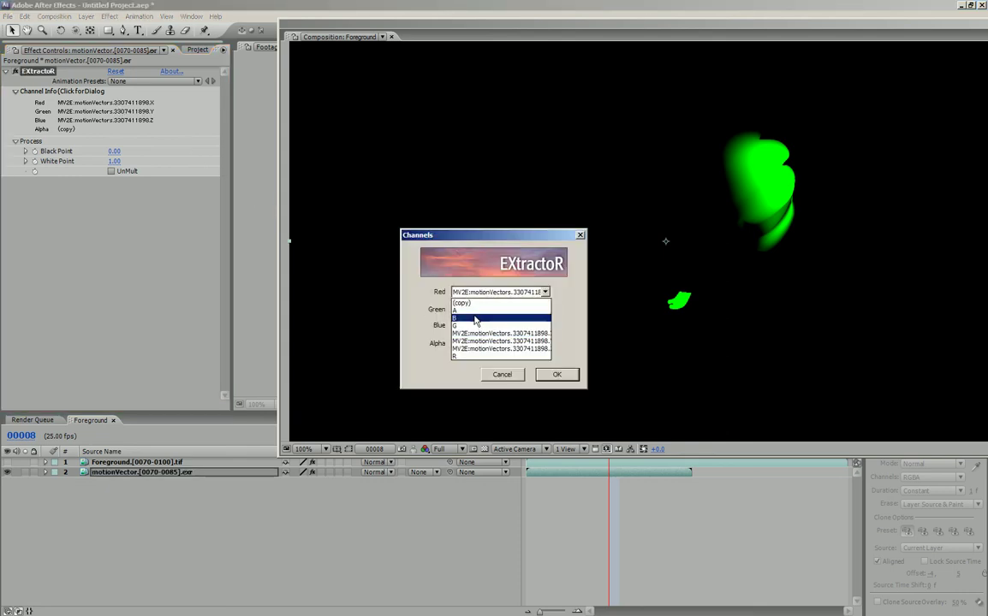
{"action": "left_click", "coordinate": [458, 310]}
{"action": "left_click", "coordinate": [469, 310]}
{"action": "left_click", "coordinate": [462, 335]}
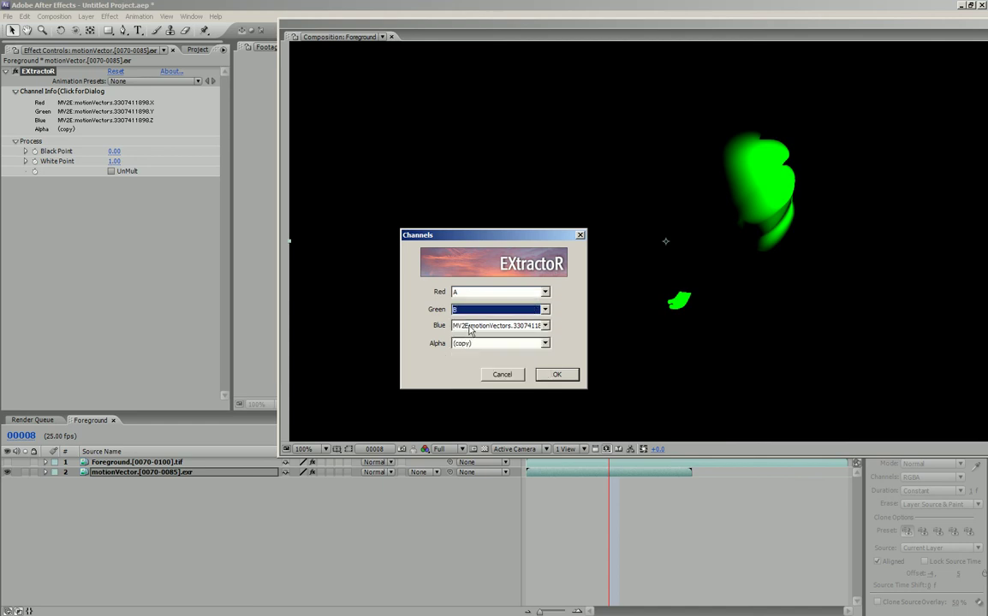
{"action": "left_click", "coordinate": [479, 326]}
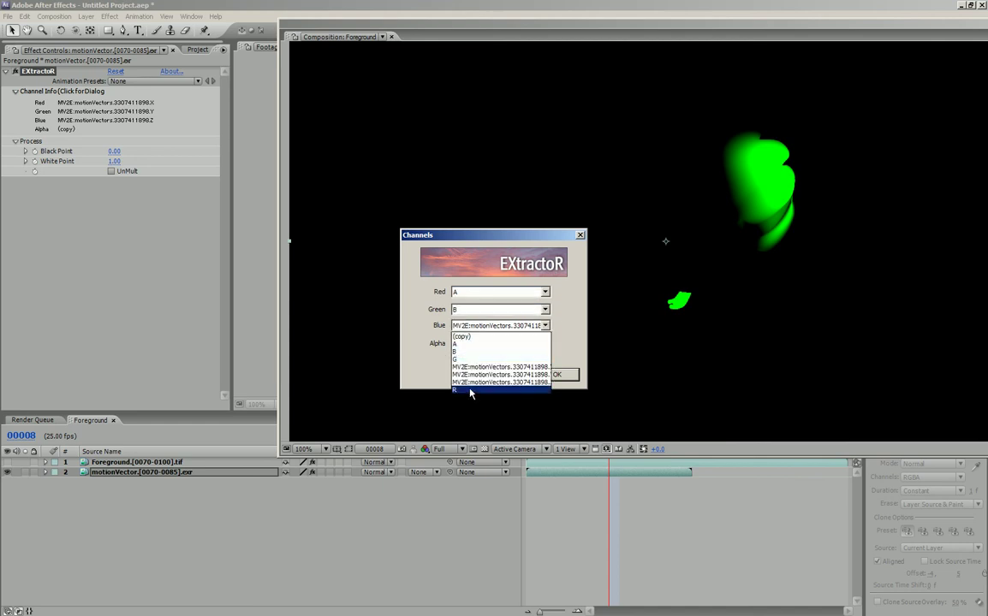
{"action": "left_click", "coordinate": [463, 337]}
{"action": "left_click", "coordinate": [459, 293]}
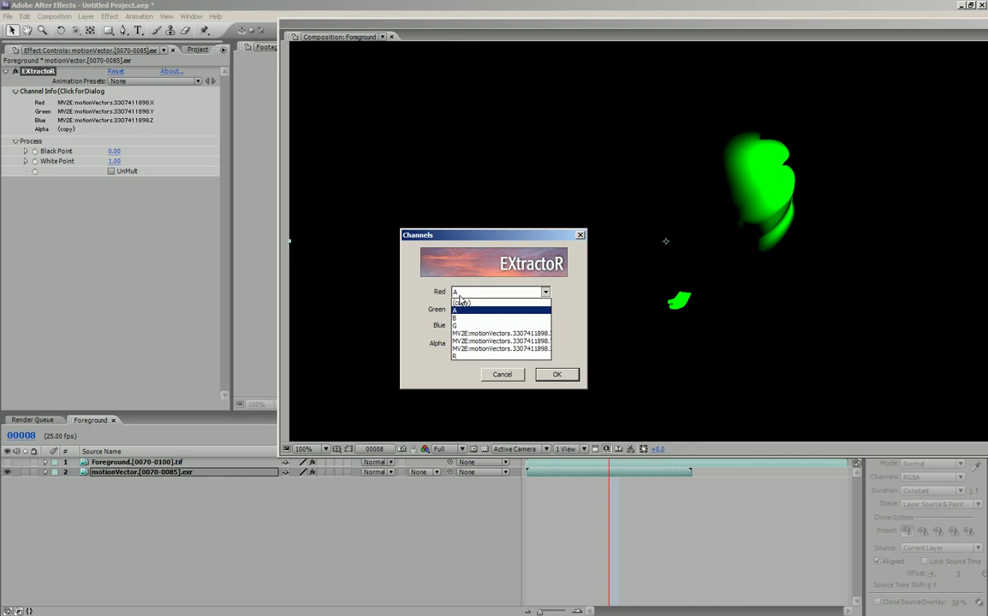
{"action": "left_click", "coordinate": [459, 356]}
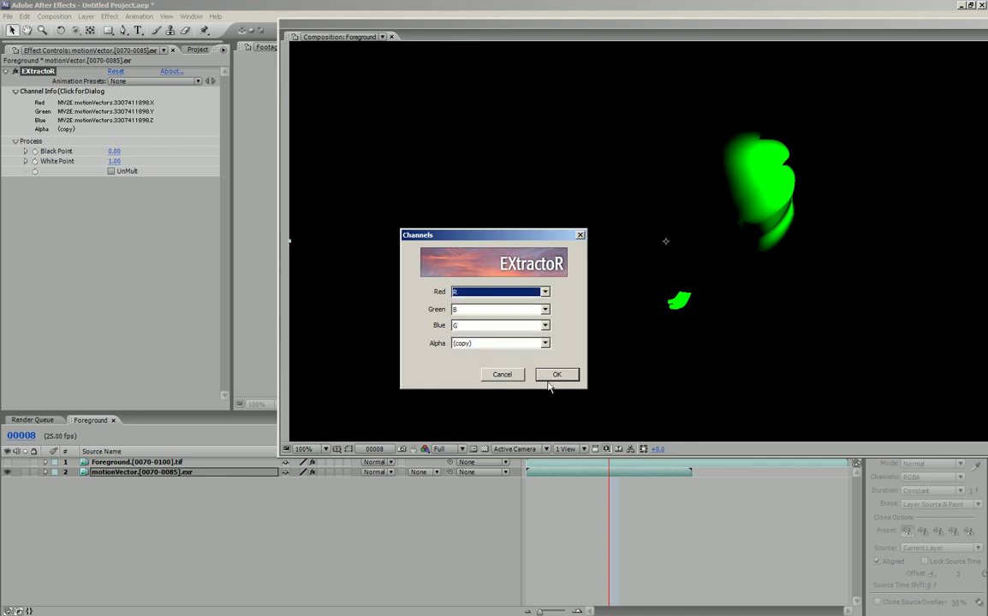
{"action": "left_click", "coordinate": [463, 346]}
{"action": "left_click", "coordinate": [461, 360]}
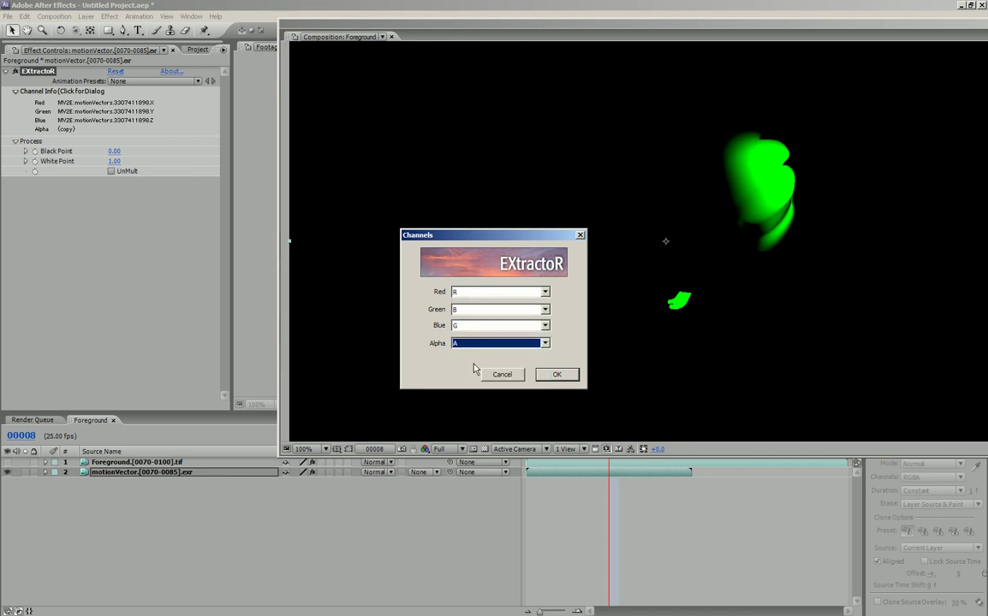
{"action": "left_click", "coordinate": [556, 376]}
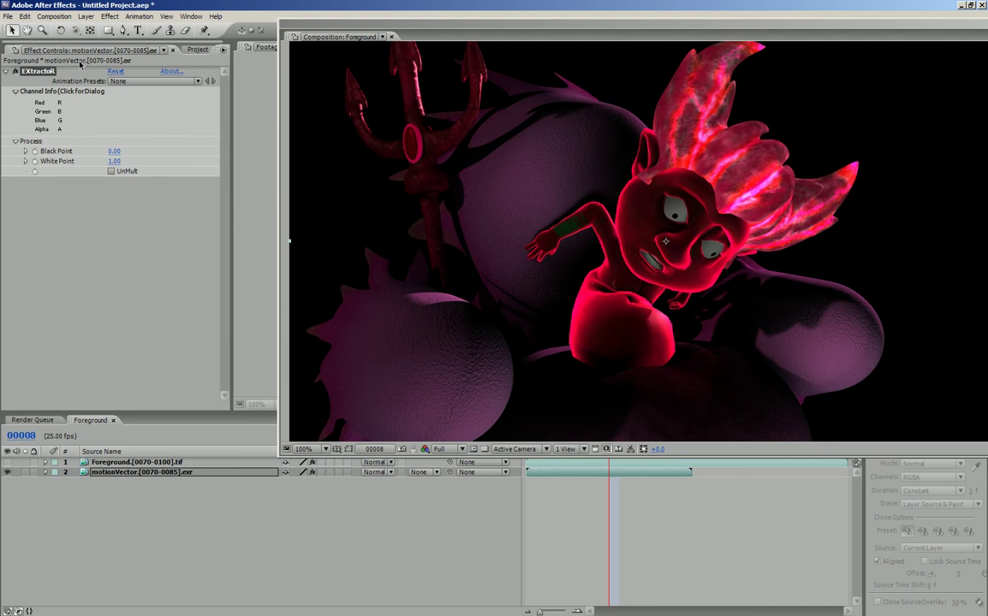
- Undo the channel change to restore EXtractoR's X, Y, Z mapping, and show the Foreground layer again
{"action": "left_click", "coordinate": [26, 16]}
{"action": "left_click", "coordinate": [36, 31]}
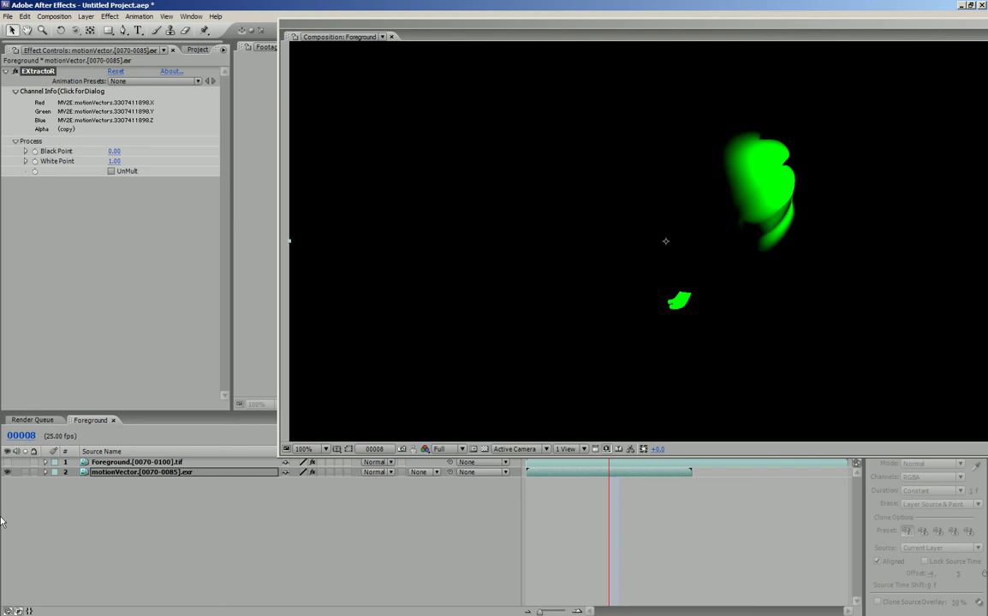
{"action": "left_click", "coordinate": [7, 463]}
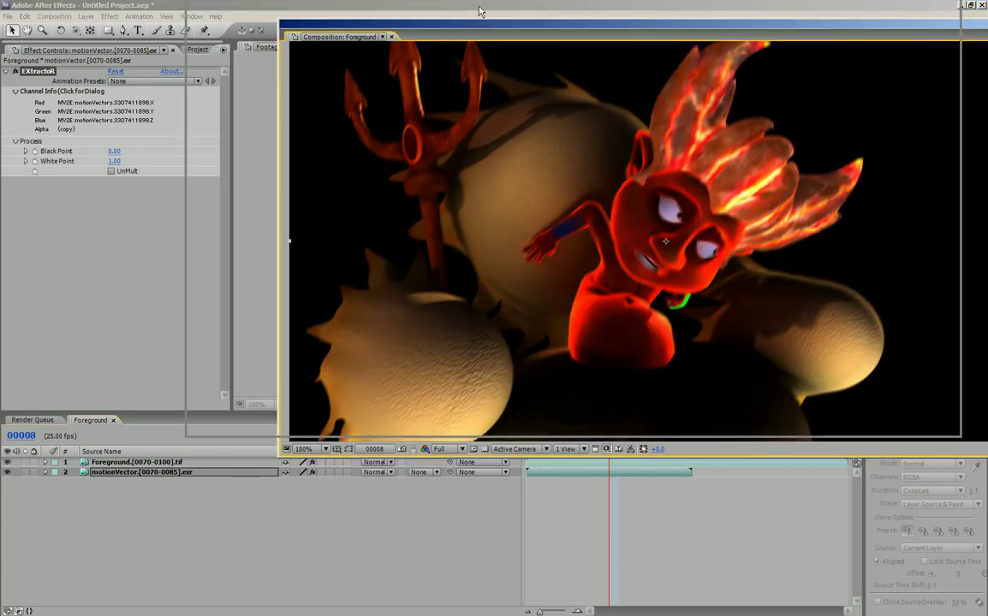
- Move the current time to frame 00011
{"action": "left_click_drag", "start_coordinate": [572, 32], "coordinate": [481, 9]}
{"action": "left_click", "coordinate": [622, 443]}
{"action": "left_click", "coordinate": [645, 443]}
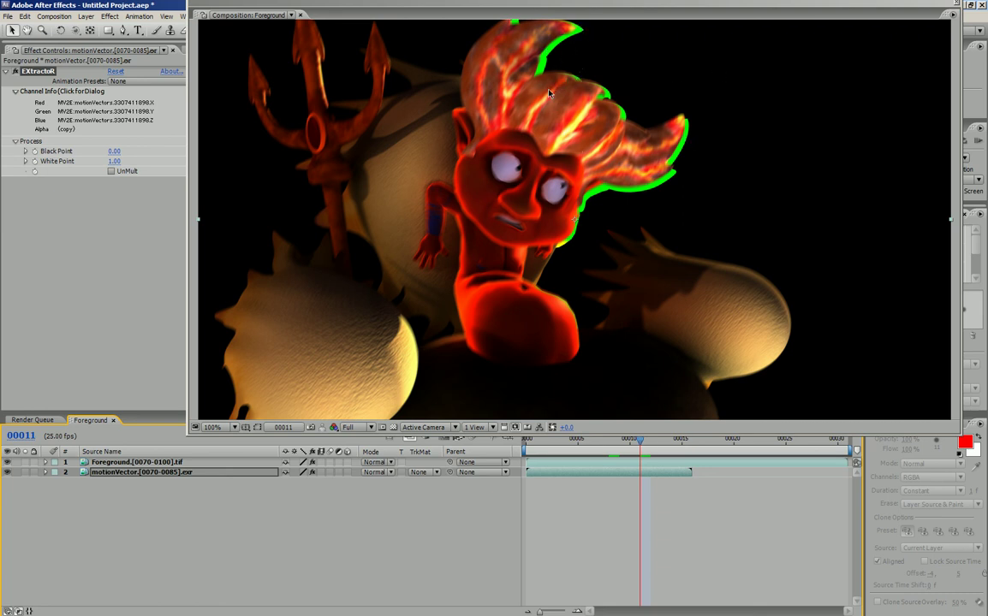
- Toggle motionVector's visibility to compare, leave it hidden, and redock the Composition panel
{"action": "left_click", "coordinate": [6, 472]}
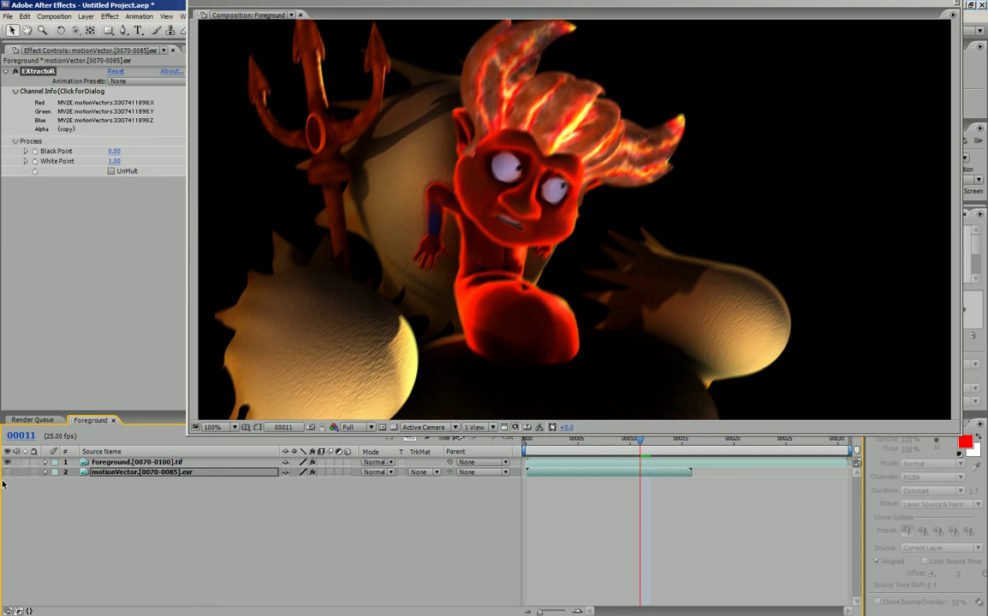
{"action": "left_click", "coordinate": [8, 473]}
{"action": "left_click", "coordinate": [8, 473]}
{"action": "left_click", "coordinate": [7, 472]}
{"action": "left_click", "coordinate": [7, 473]}
{"action": "left_click", "coordinate": [7, 472]}
{"action": "left_click", "coordinate": [8, 472]}
{"action": "left_click_drag", "start_coordinate": [273, 12], "coordinate": [276, 37]}
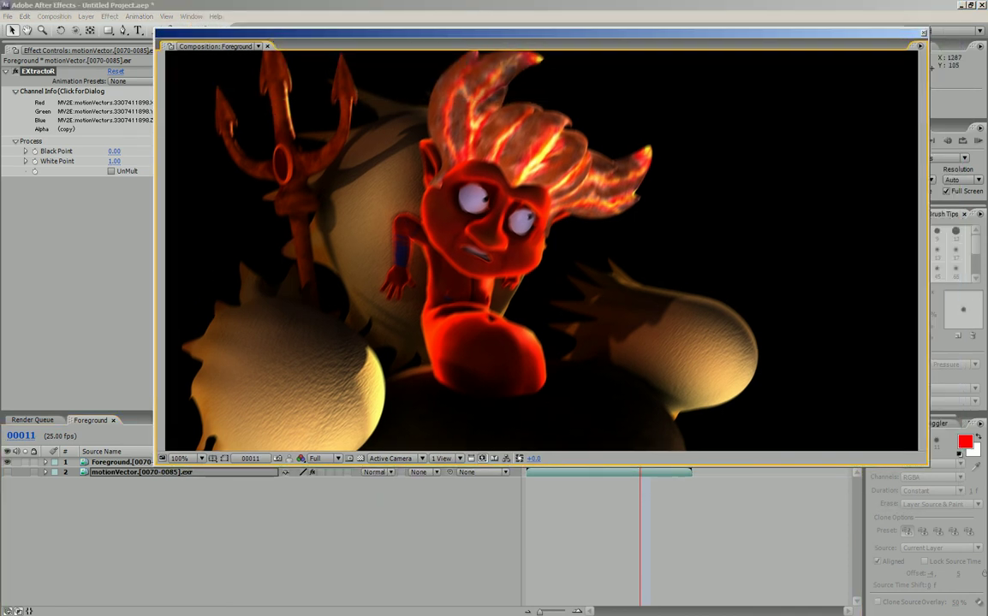